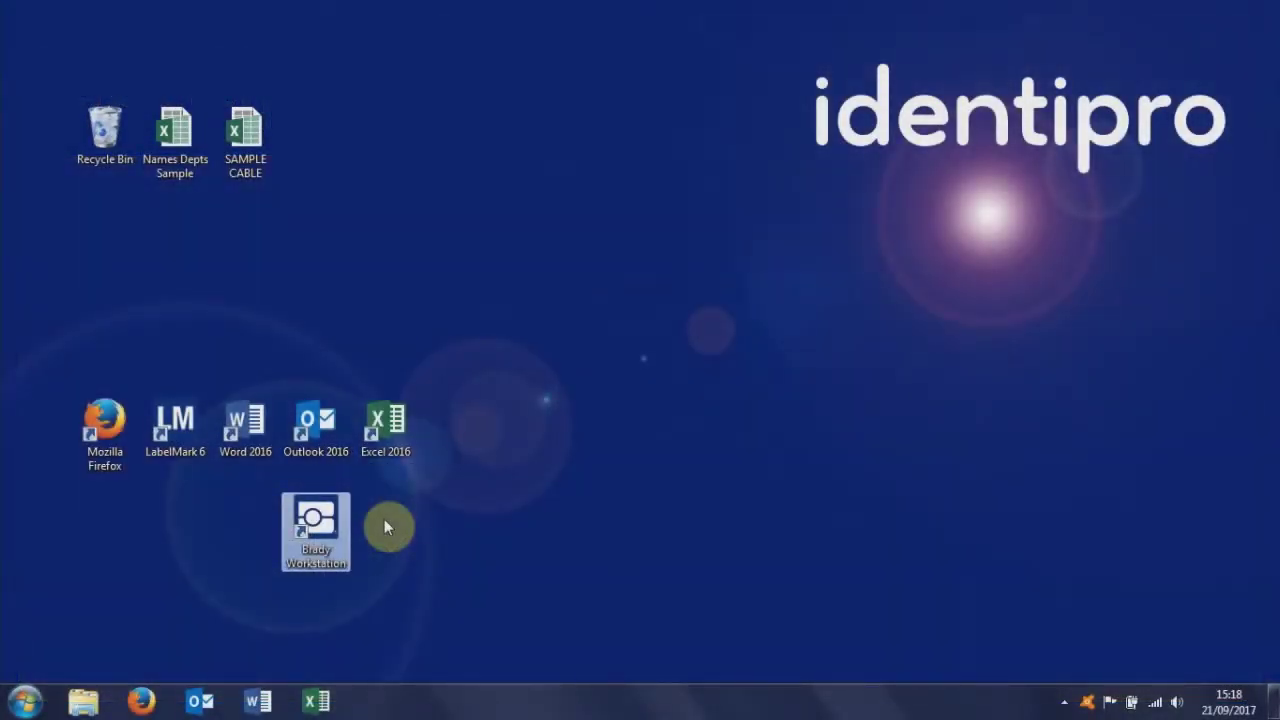
# Step: Launch Brady Workstation and open the Custom Designer app
pyautogui.doubleClick(333, 533)
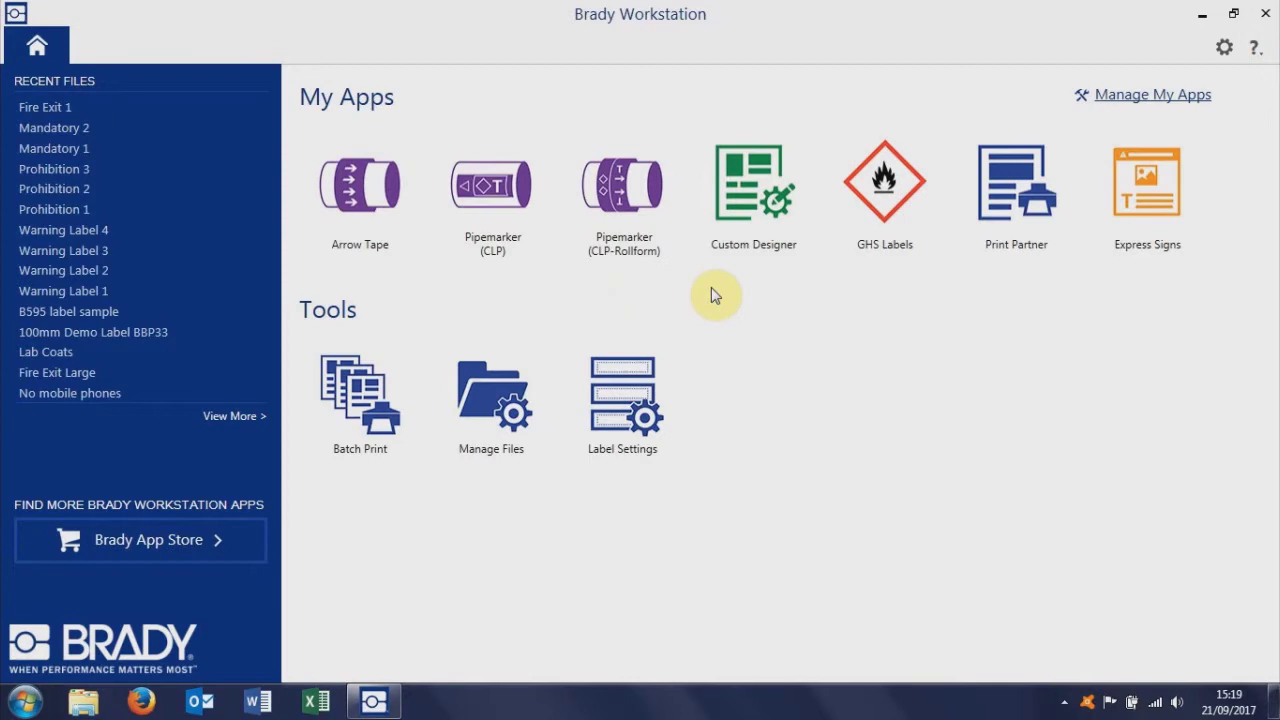
pyautogui.click(755, 213)
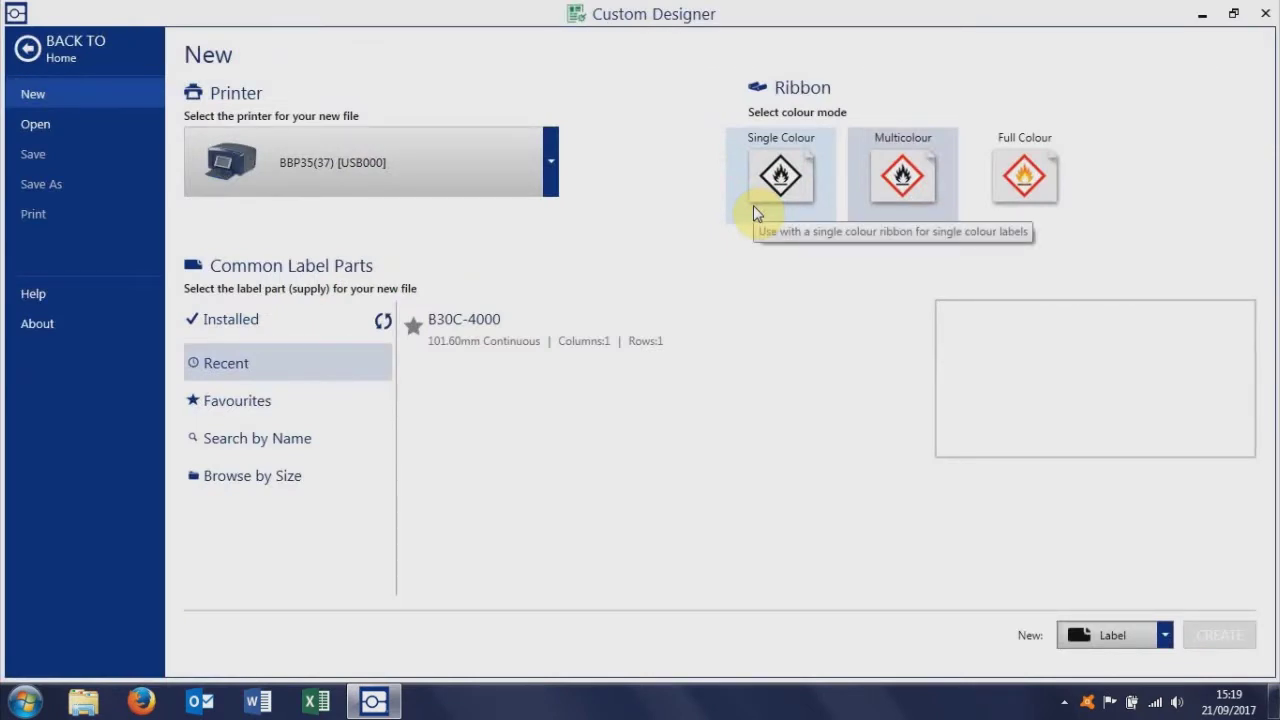
# Step: Create a multicolour label for the BBP35(37) printer on the B30C-4000 continuous part
pyautogui.click(898, 191)
pyautogui.click(554, 172)
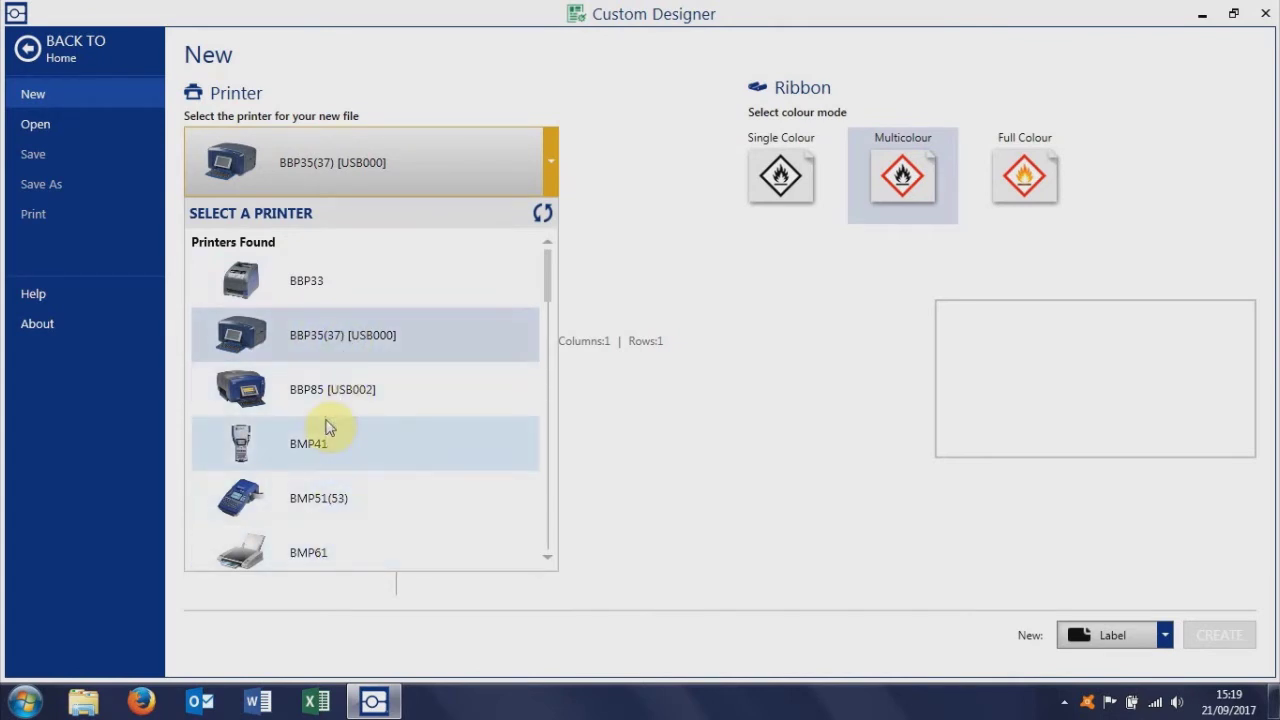
pyautogui.click(320, 343)
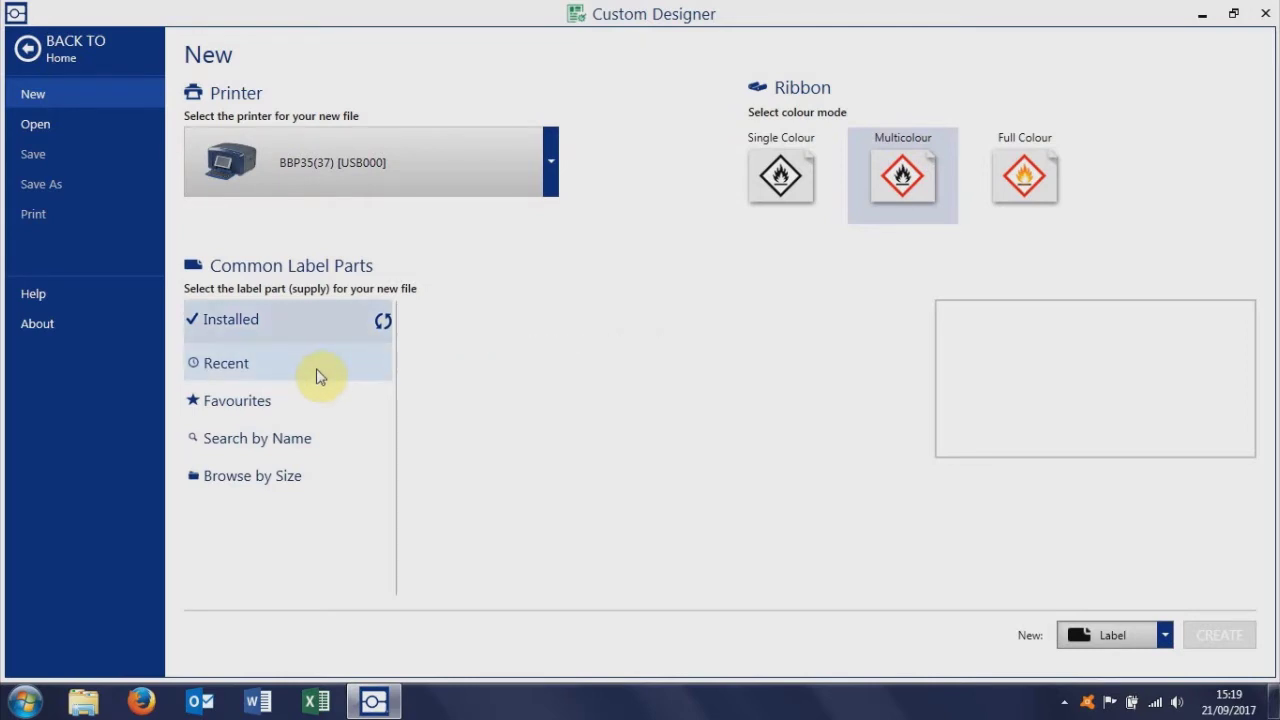
pyautogui.click(318, 375)
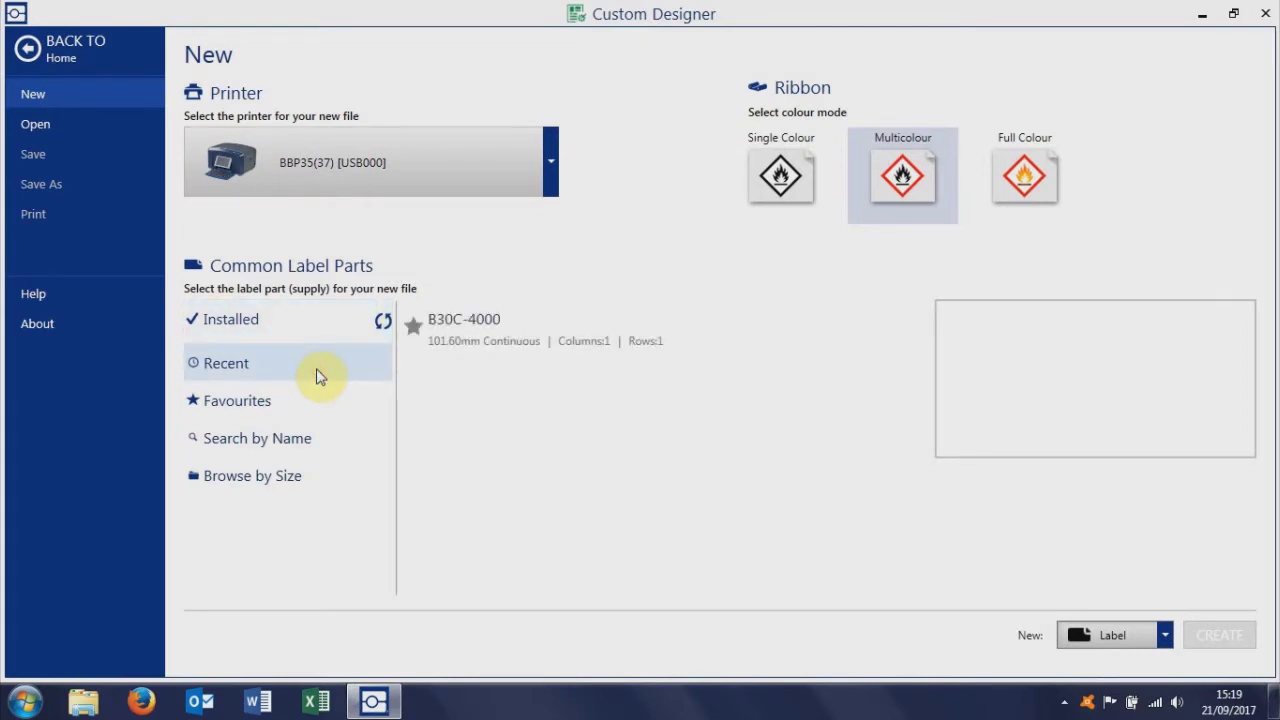
pyautogui.click(465, 333)
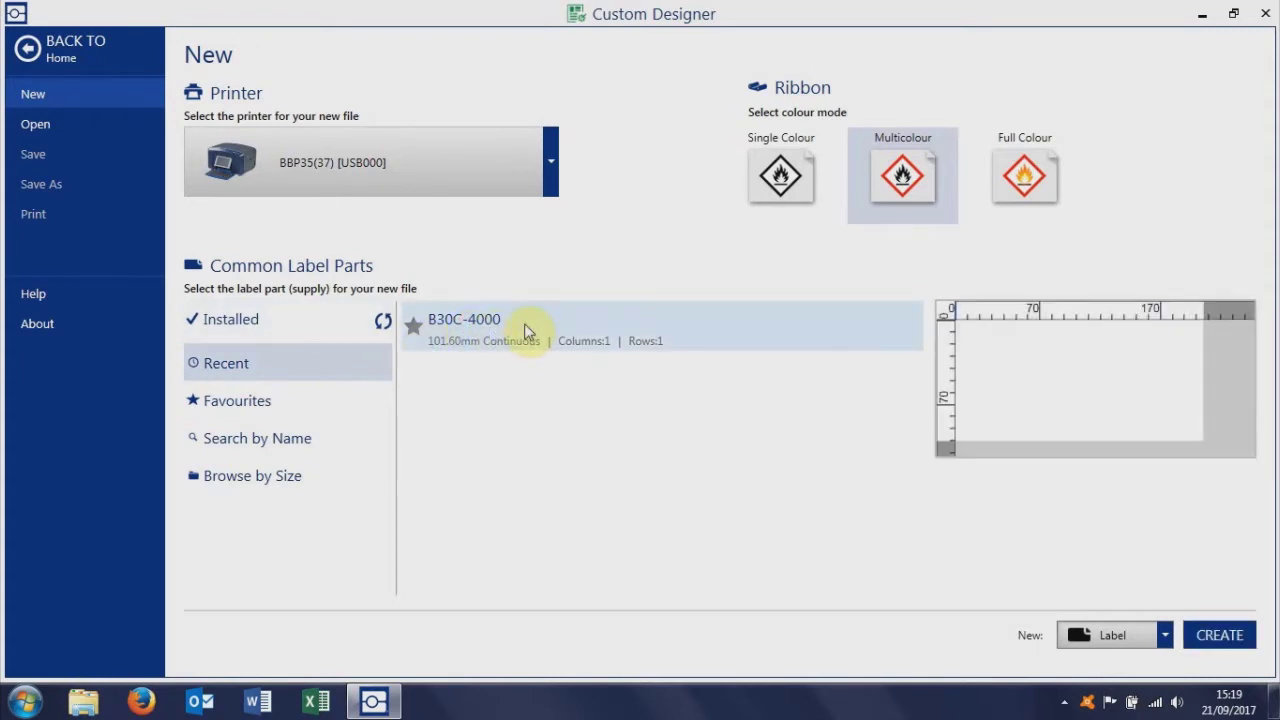
pyautogui.click(1214, 626)
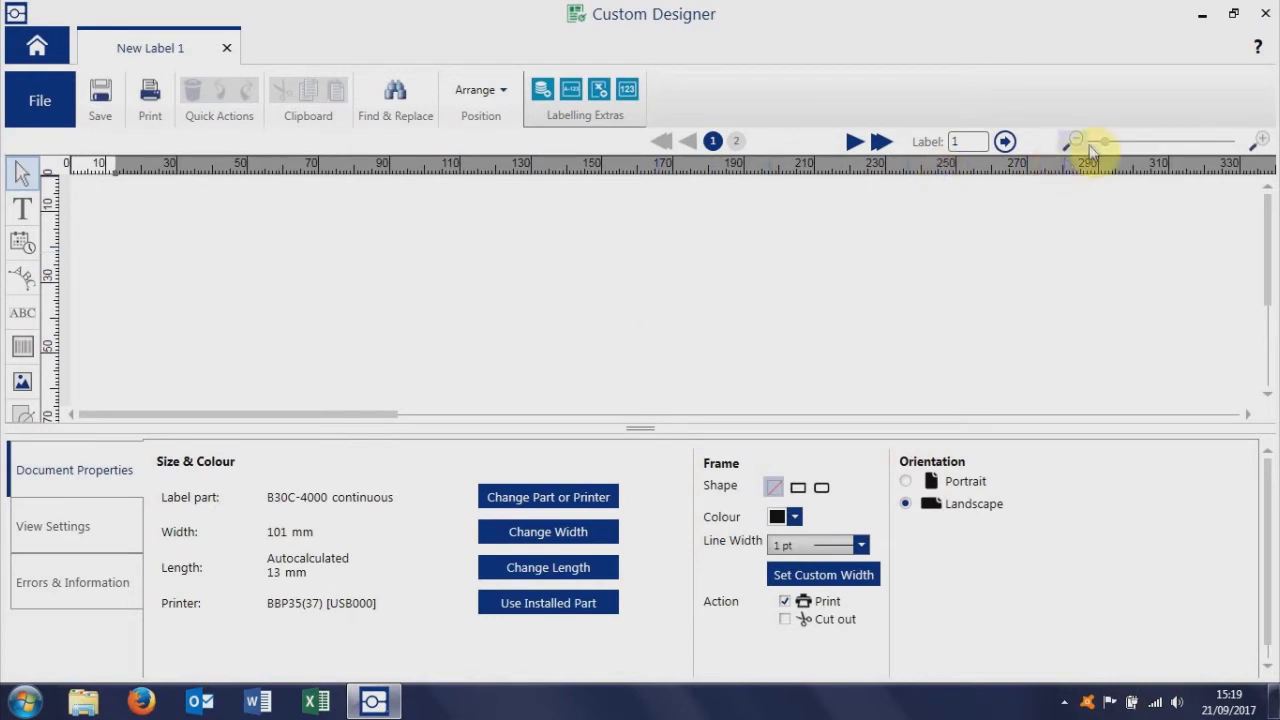
# Step: Change the label from autocalculated to a fixed 300 mm length
pyautogui.moveTo(1103, 143); pyautogui.dragTo(1097, 143)
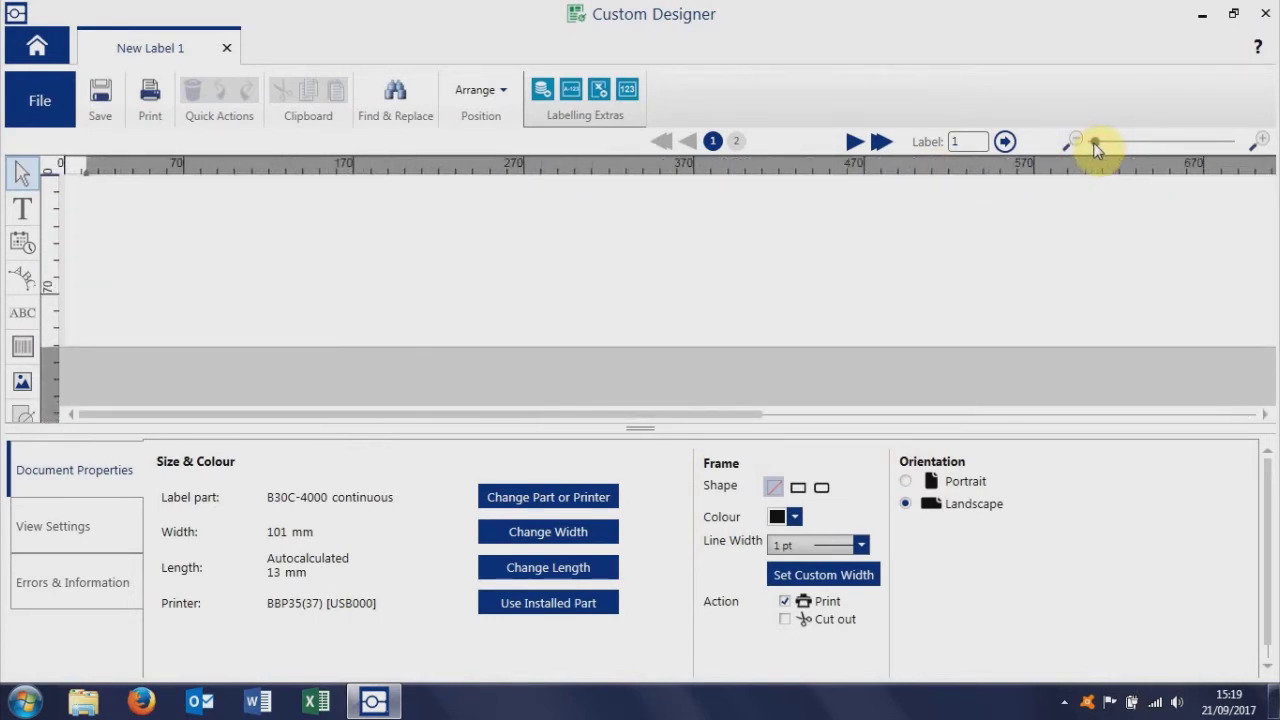
pyautogui.moveTo(1097, 143); pyautogui.dragTo(1099, 143)
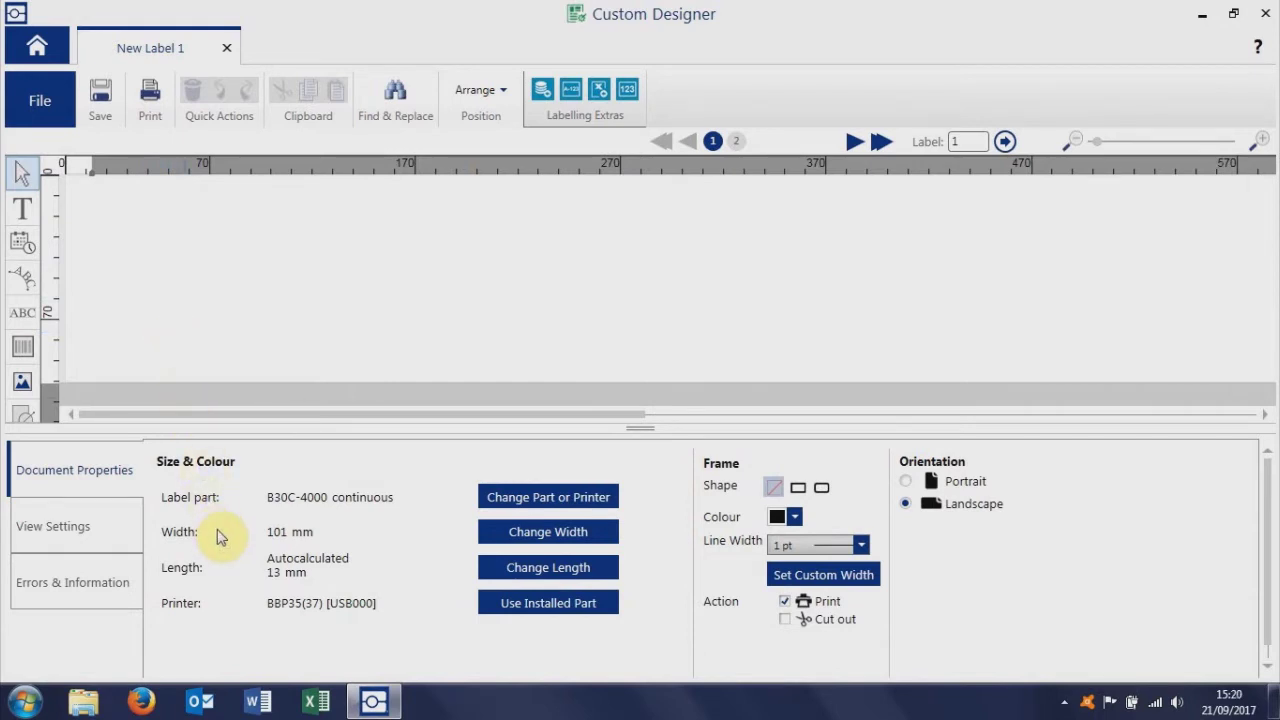
pyautogui.click(555, 568)
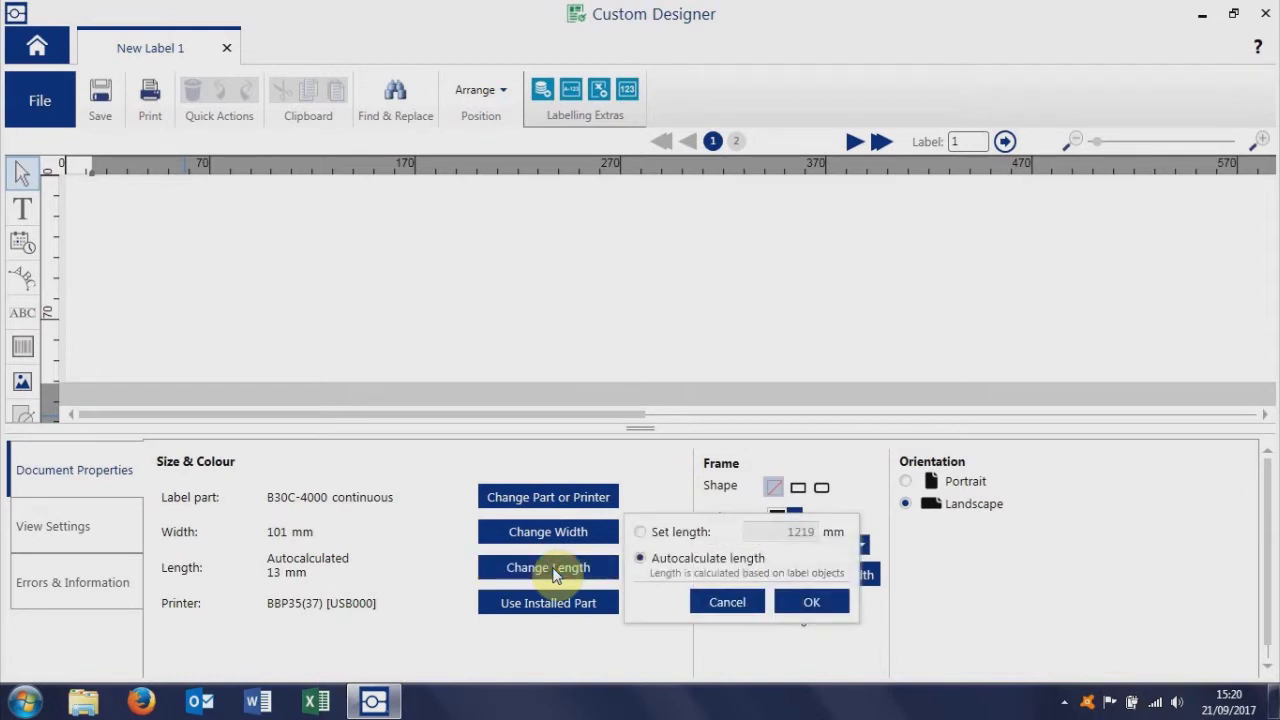
pyautogui.click(641, 531)
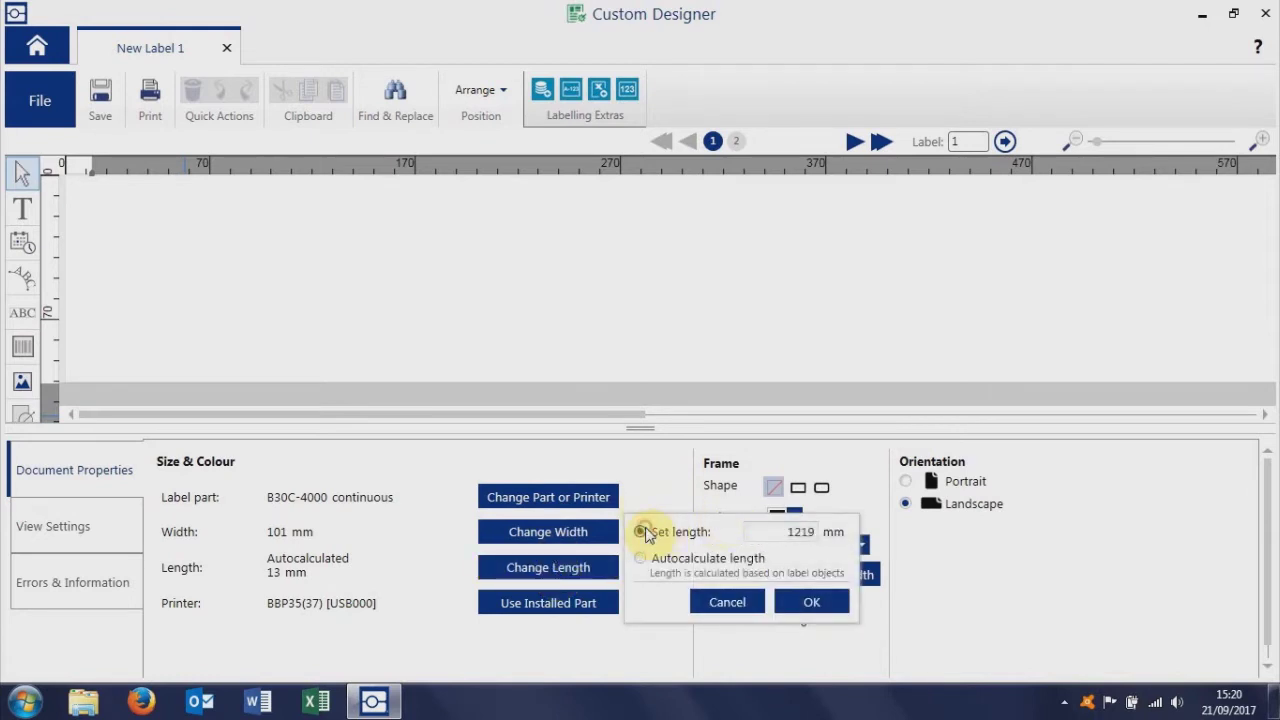
pyautogui.doubleClick(808, 533)
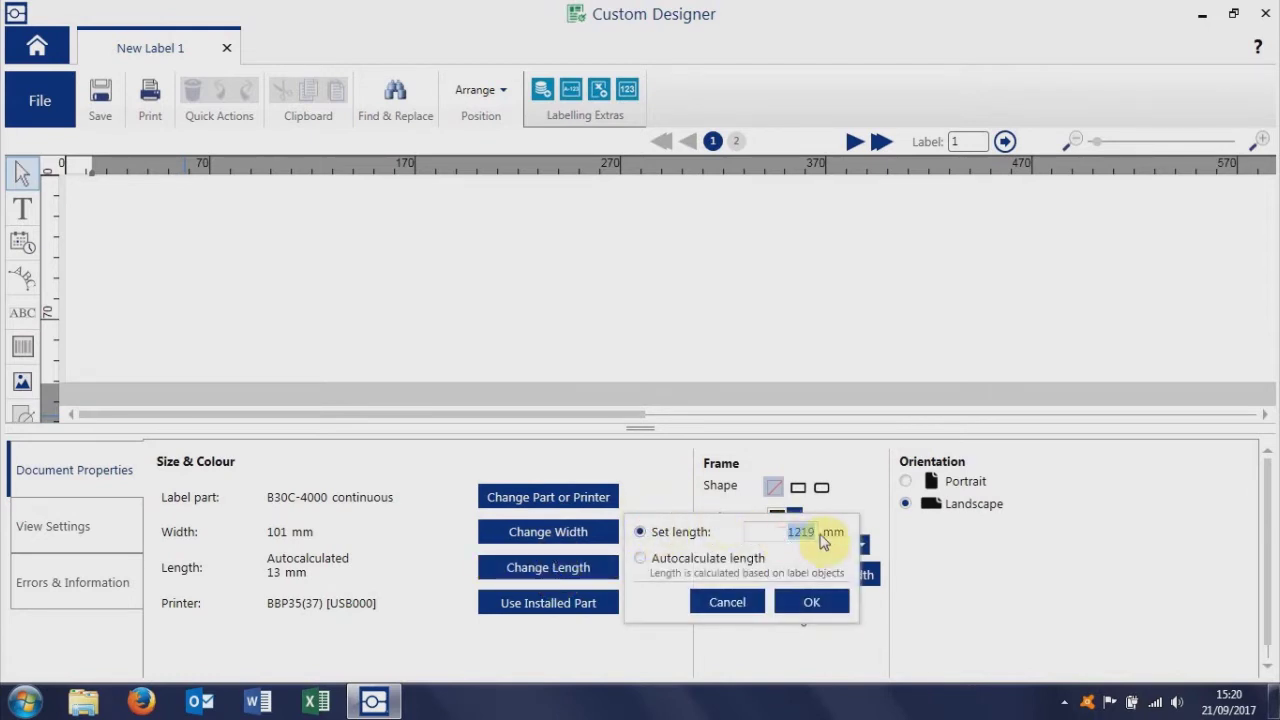
pyautogui.write('300')
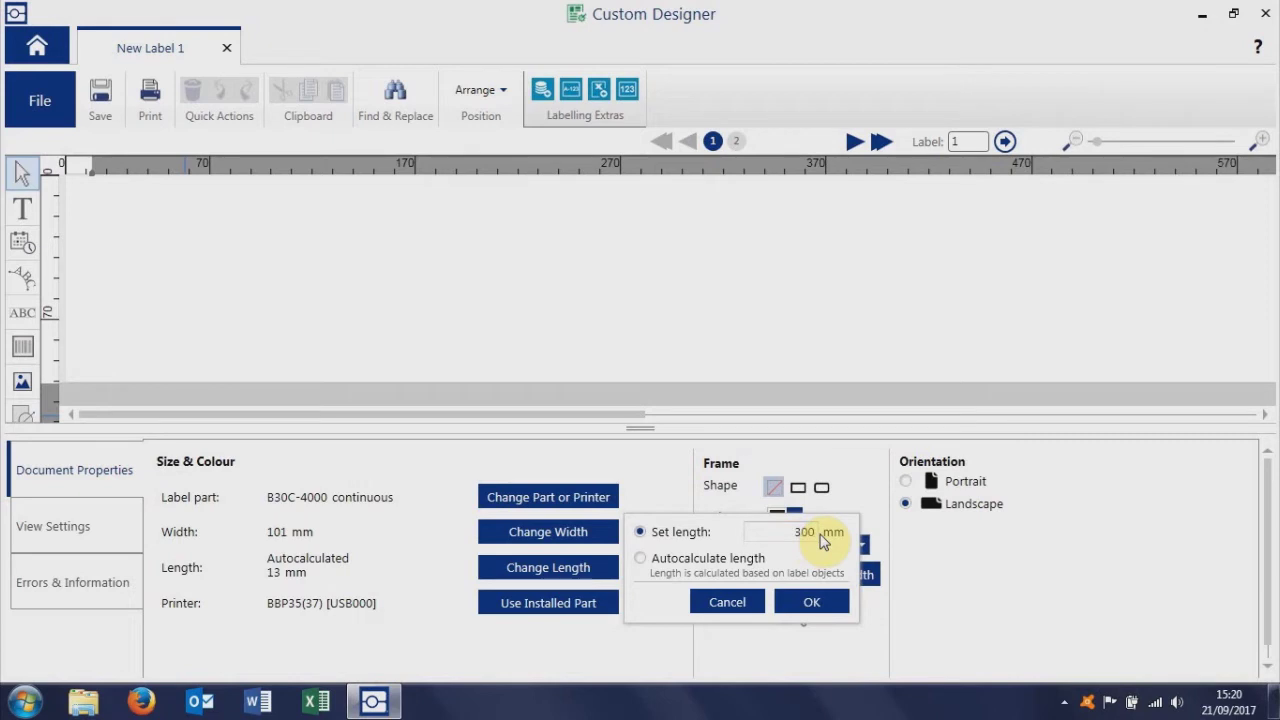
pyautogui.click(813, 600)
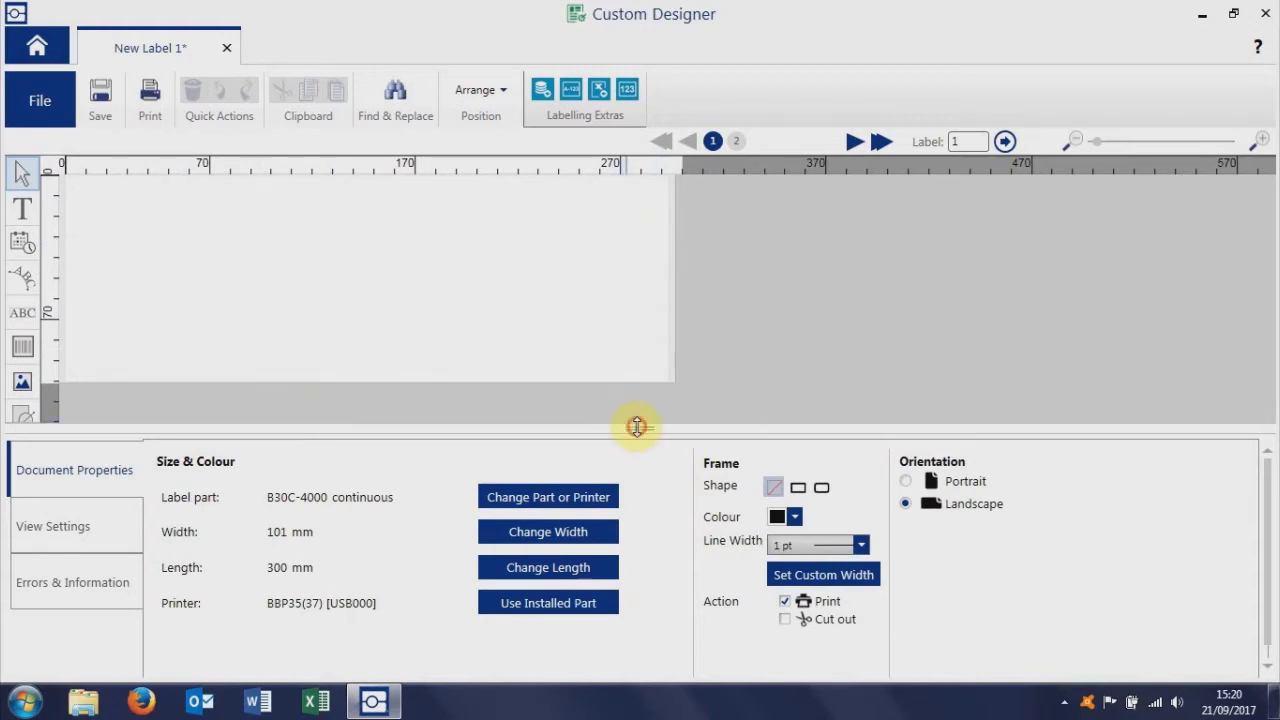
pyautogui.moveTo(628, 425); pyautogui.dragTo(640, 456)
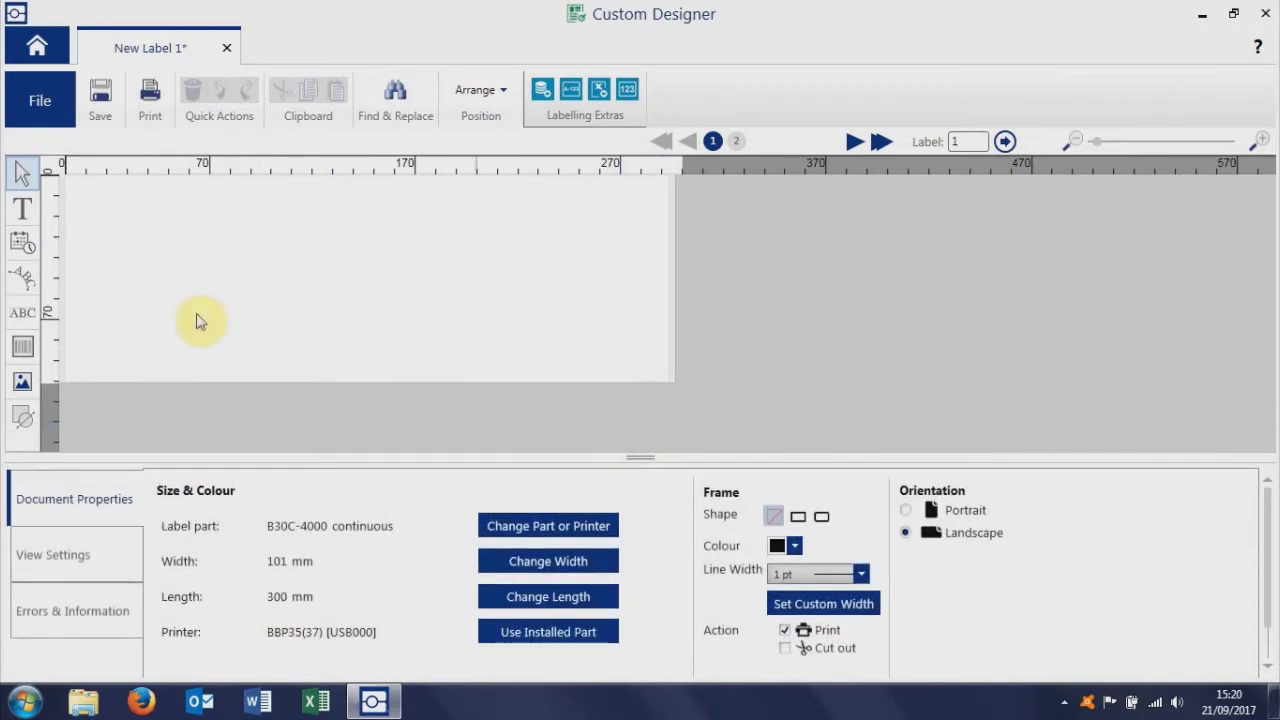
# Step: Draw a graphic frame at the top-left end of the label
pyautogui.click(23, 386)
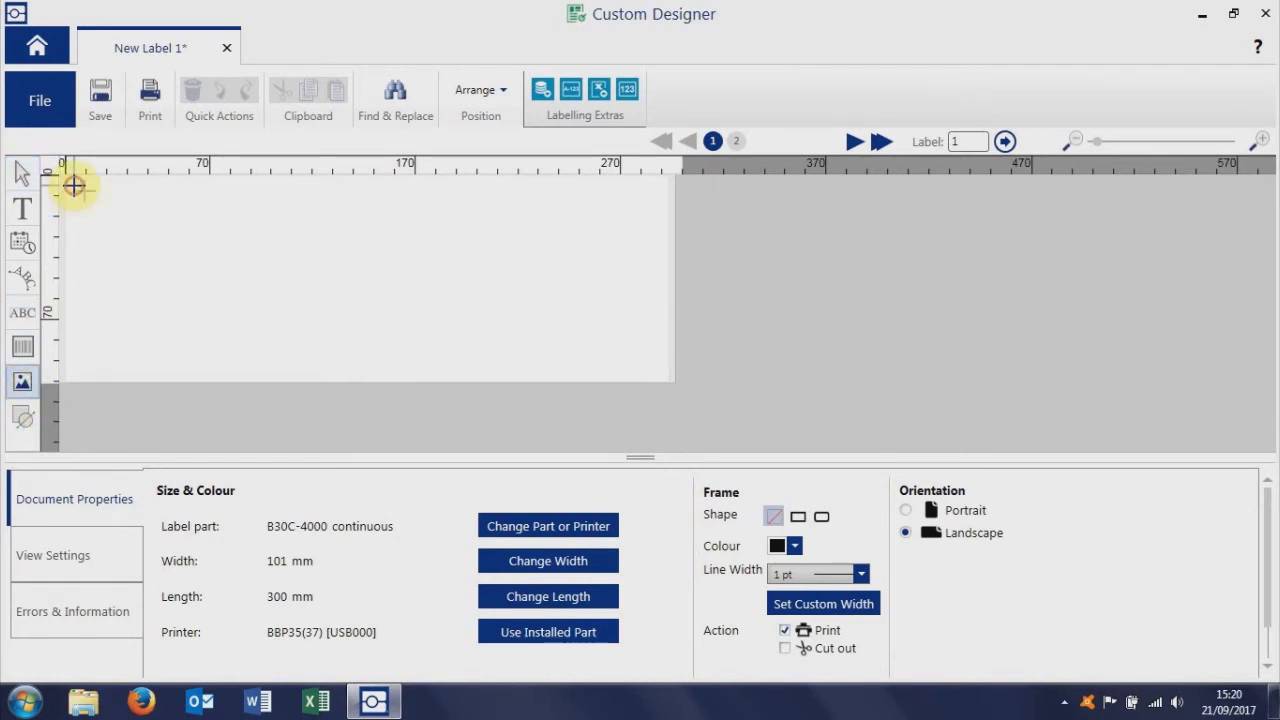
pyautogui.moveTo(74, 185); pyautogui.dragTo(269, 365)
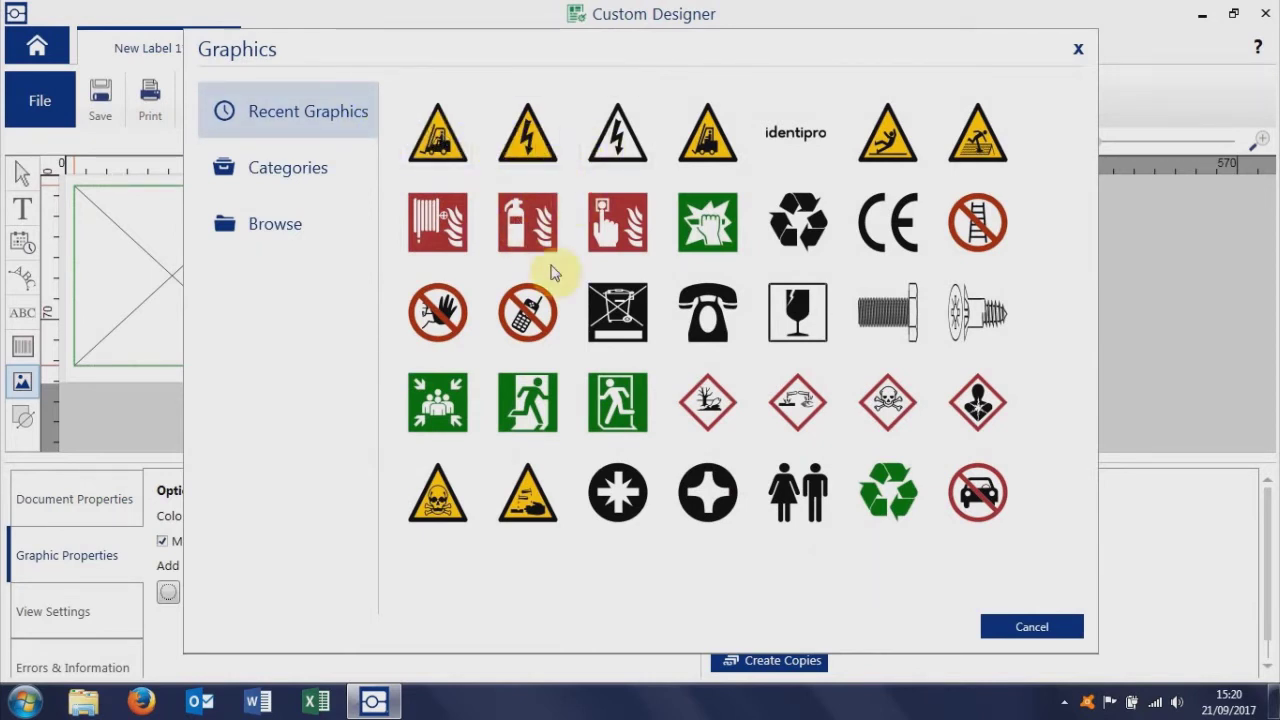
# Step: Browse colour graphics in the Electrical, Exit, Fire Safety, Mandatory and Prohibition categories
pyautogui.click(306, 175)
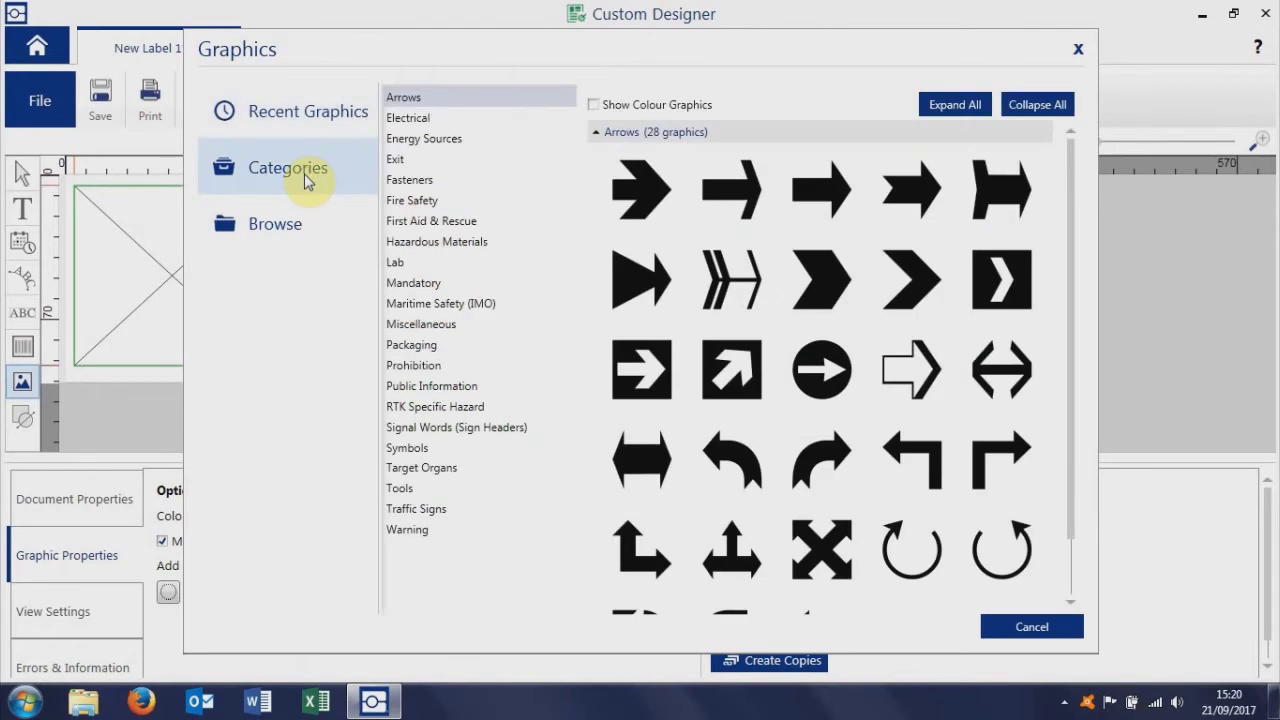
pyautogui.click(438, 120)
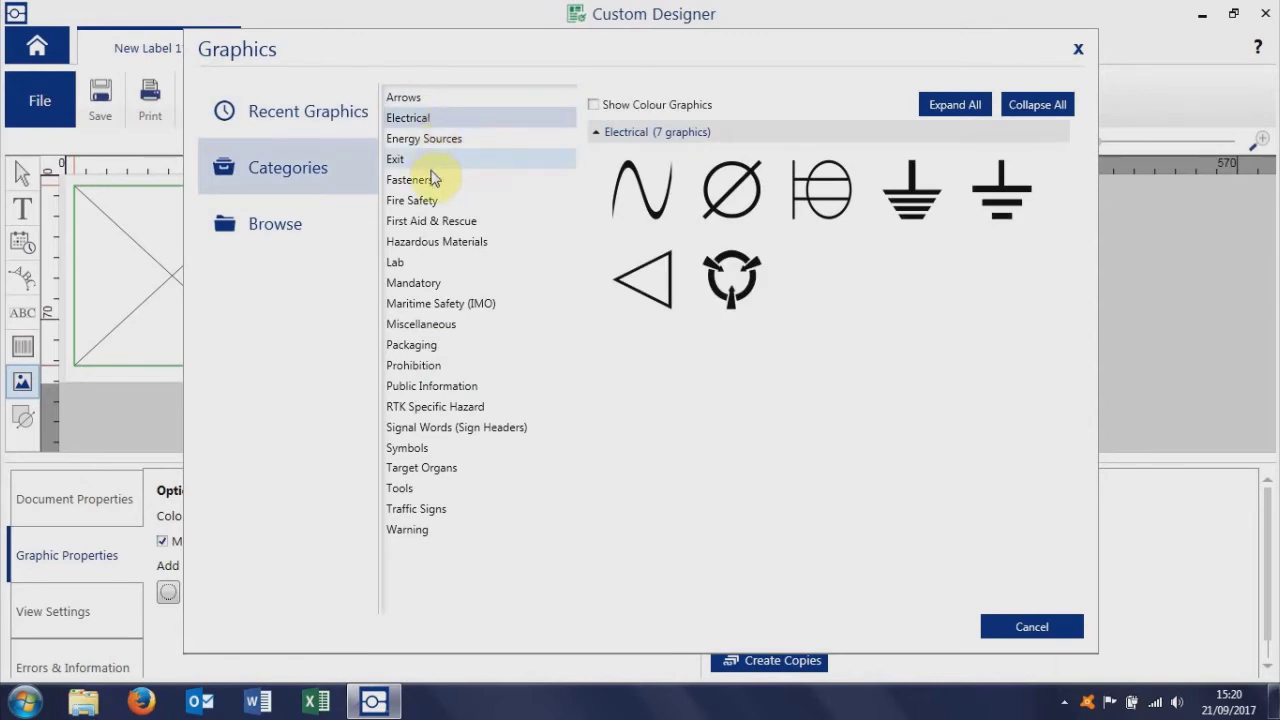
pyautogui.click(420, 160)
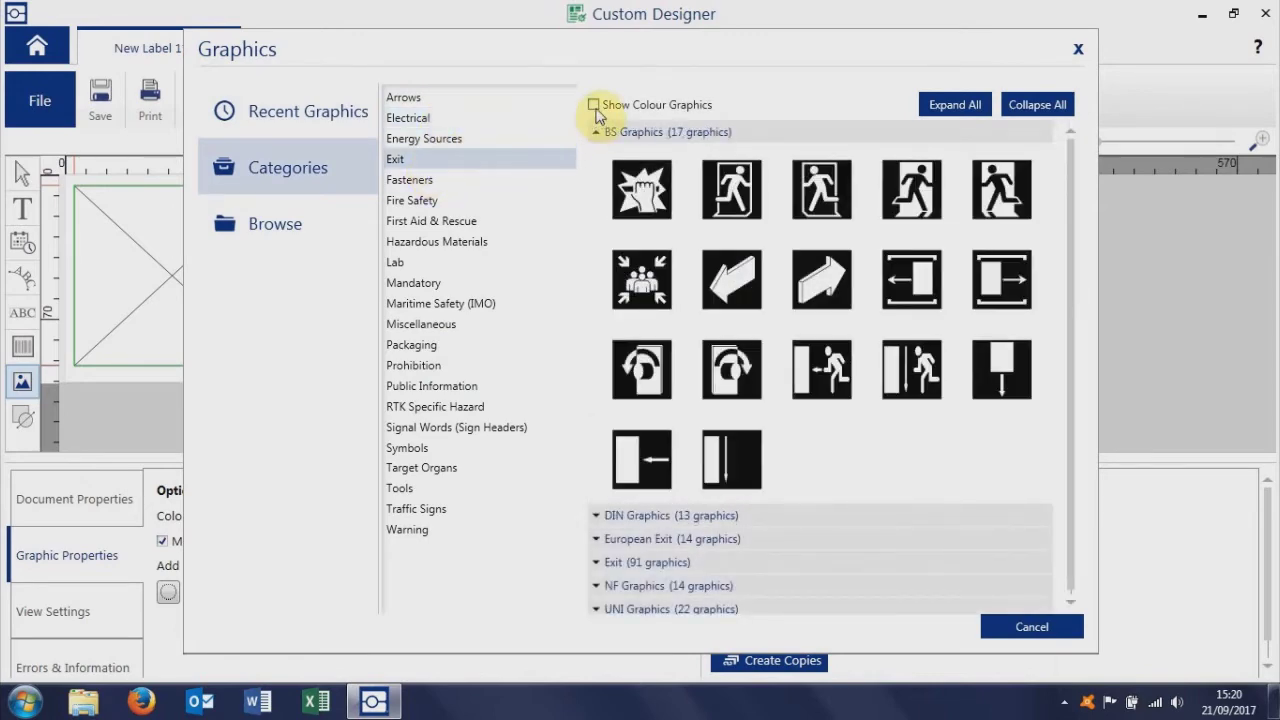
pyautogui.click(595, 106)
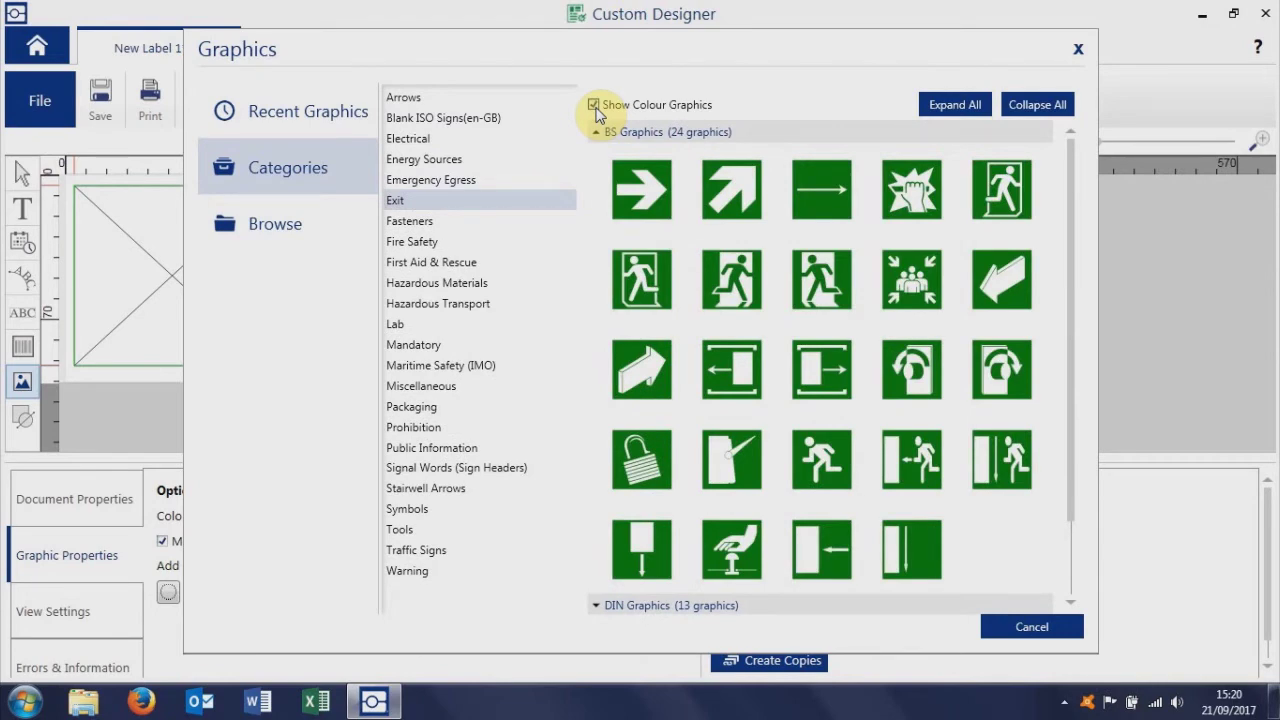
pyautogui.click(440, 244)
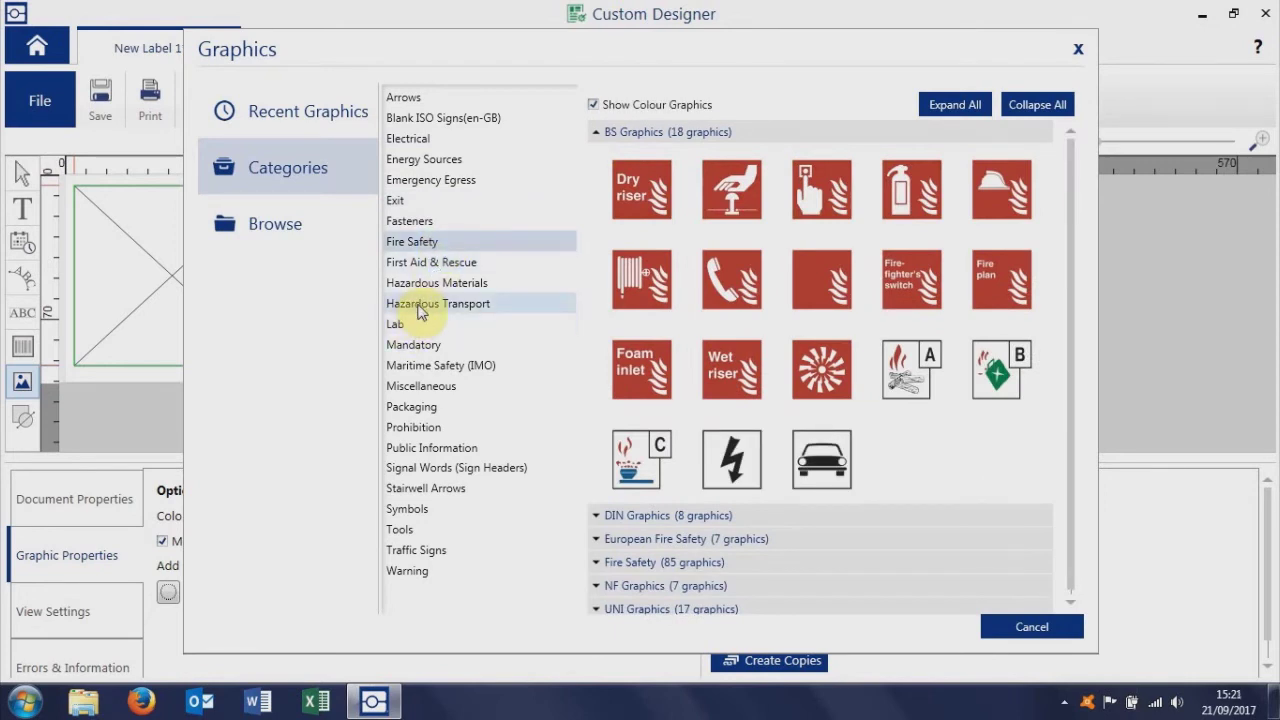
pyautogui.click(418, 345)
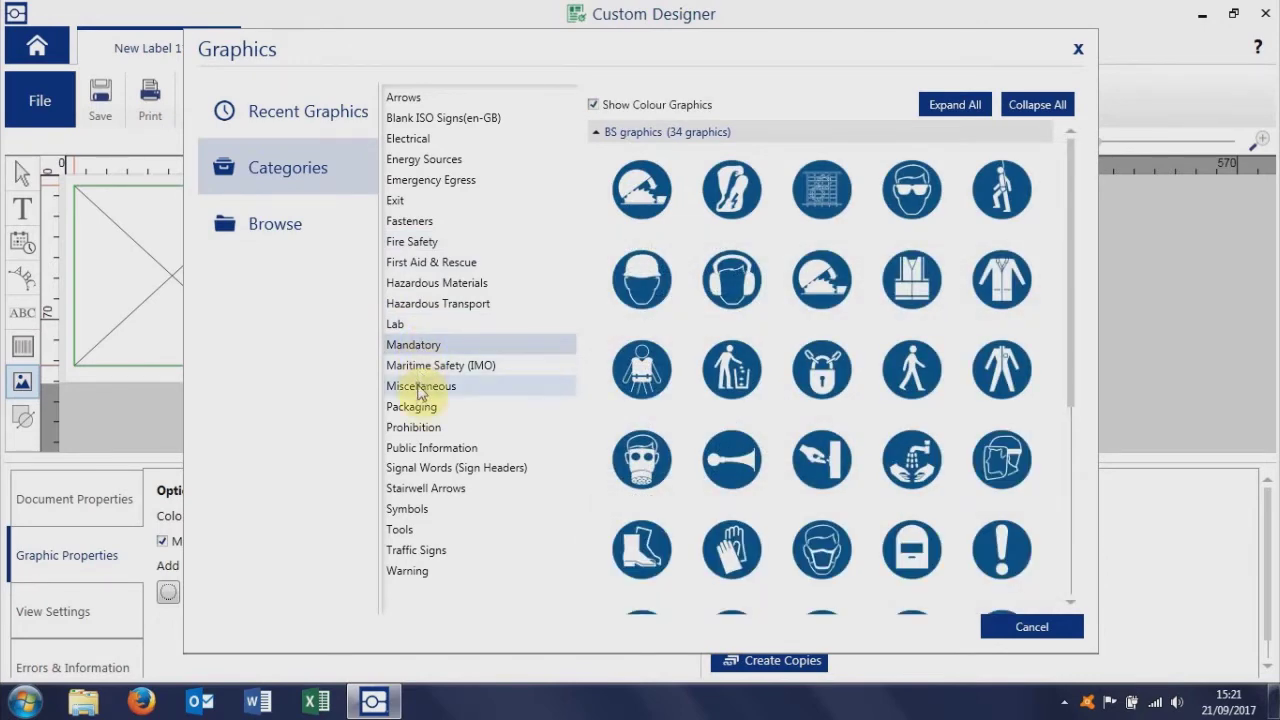
pyautogui.click(418, 428)
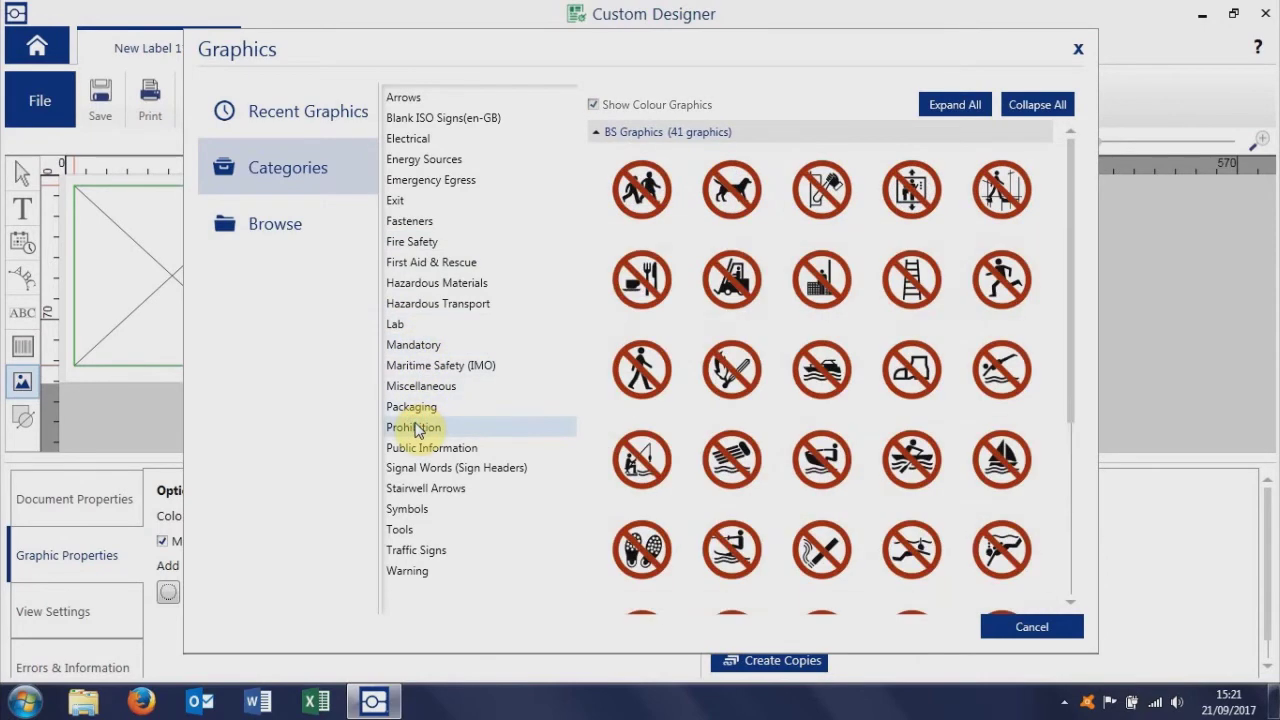
# Step: Insert the yellow forklift warning triangle from Warning > European Warning, sized 95 × 83 mm
pyautogui.click(418, 571)
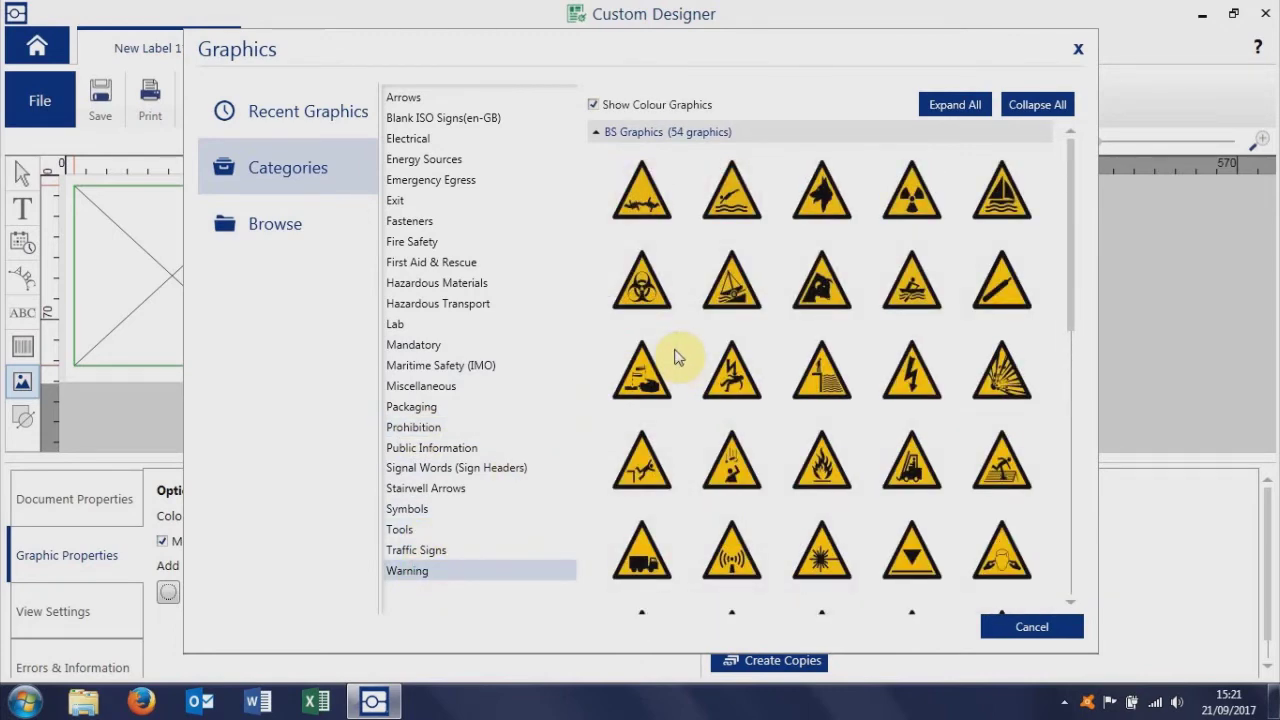
pyautogui.click(597, 133)
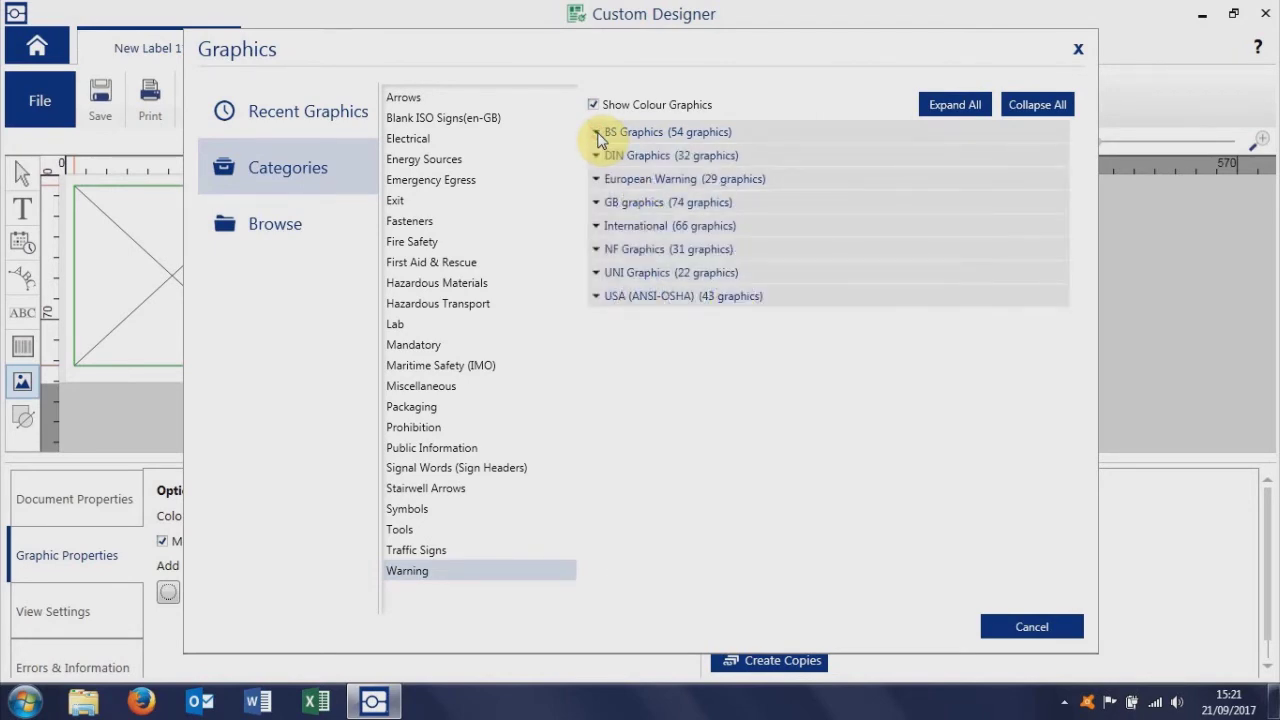
pyautogui.click(655, 186)
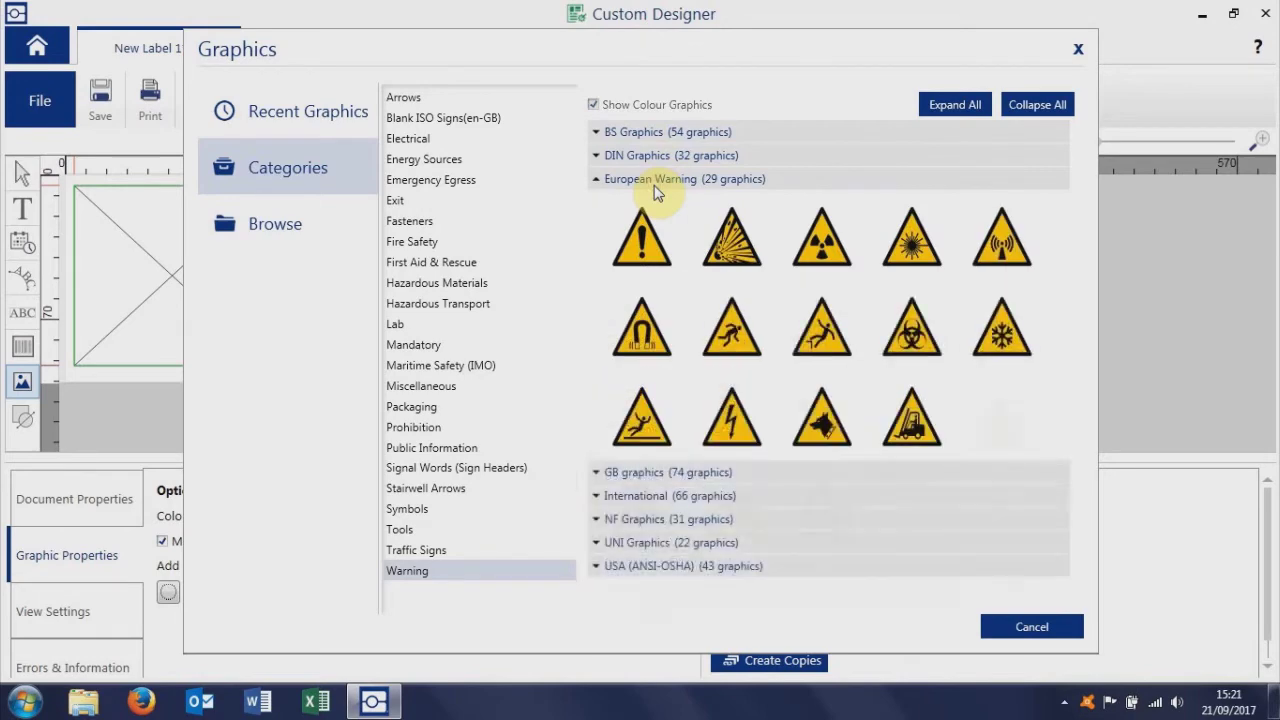
pyautogui.doubleClick(913, 447)
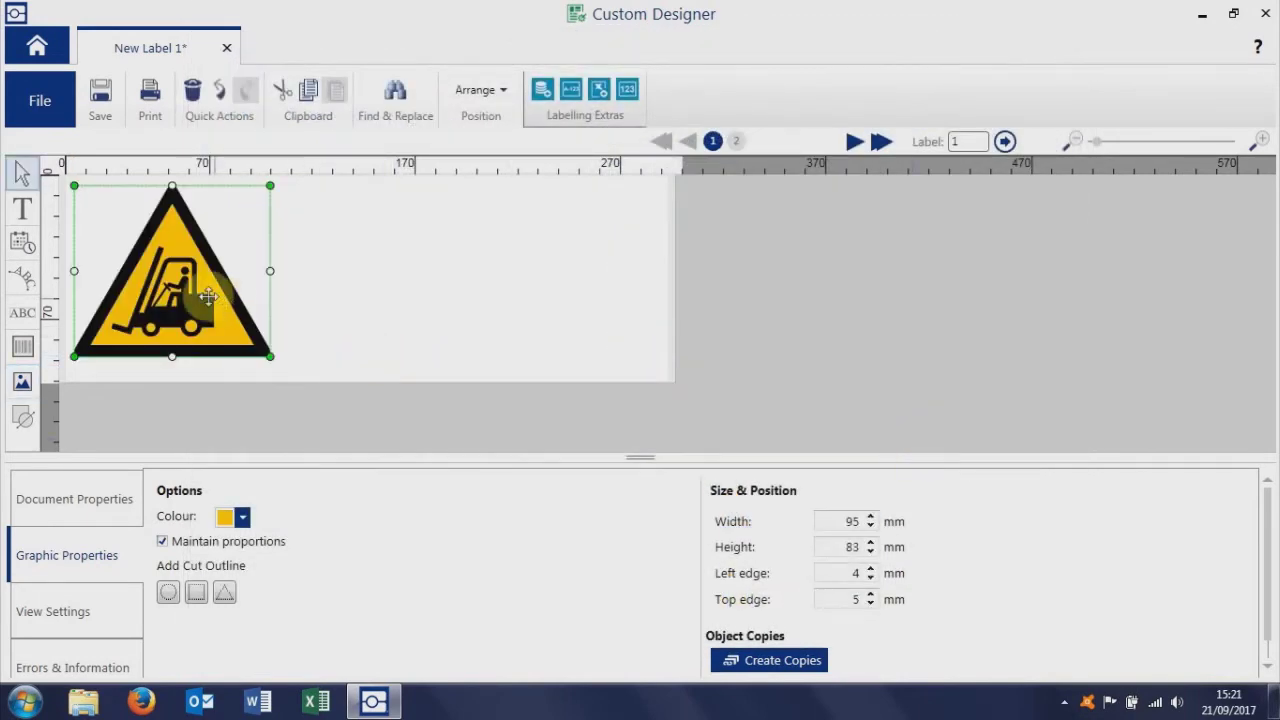
# Step: Move the forklift sign to the label's left end, 7 mm from left and top
pyautogui.moveTo(208, 296)
pyautogui.mouseDown()
pyautogui.moveTo(588, 291)
pyautogui.moveTo(165, 292)
pyautogui.moveTo(200, 291)
pyautogui.mouseUp()
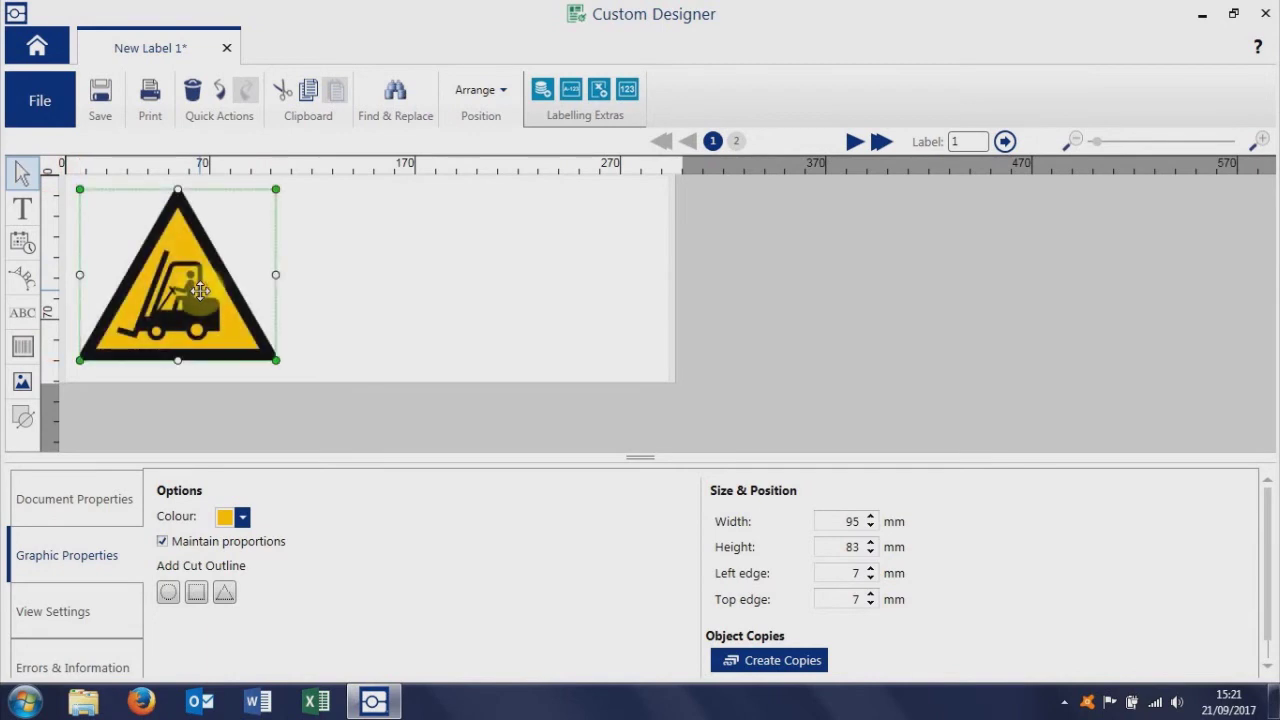
pyautogui.click(377, 297)
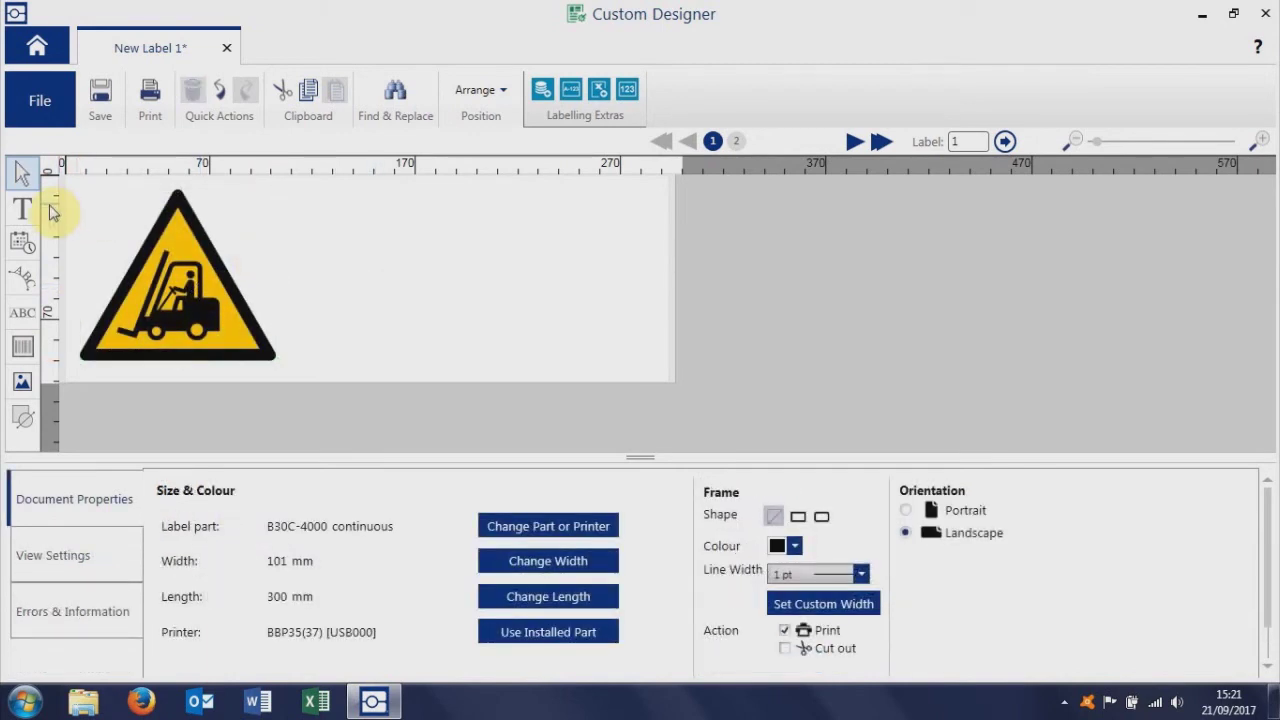
pyautogui.click(24, 417)
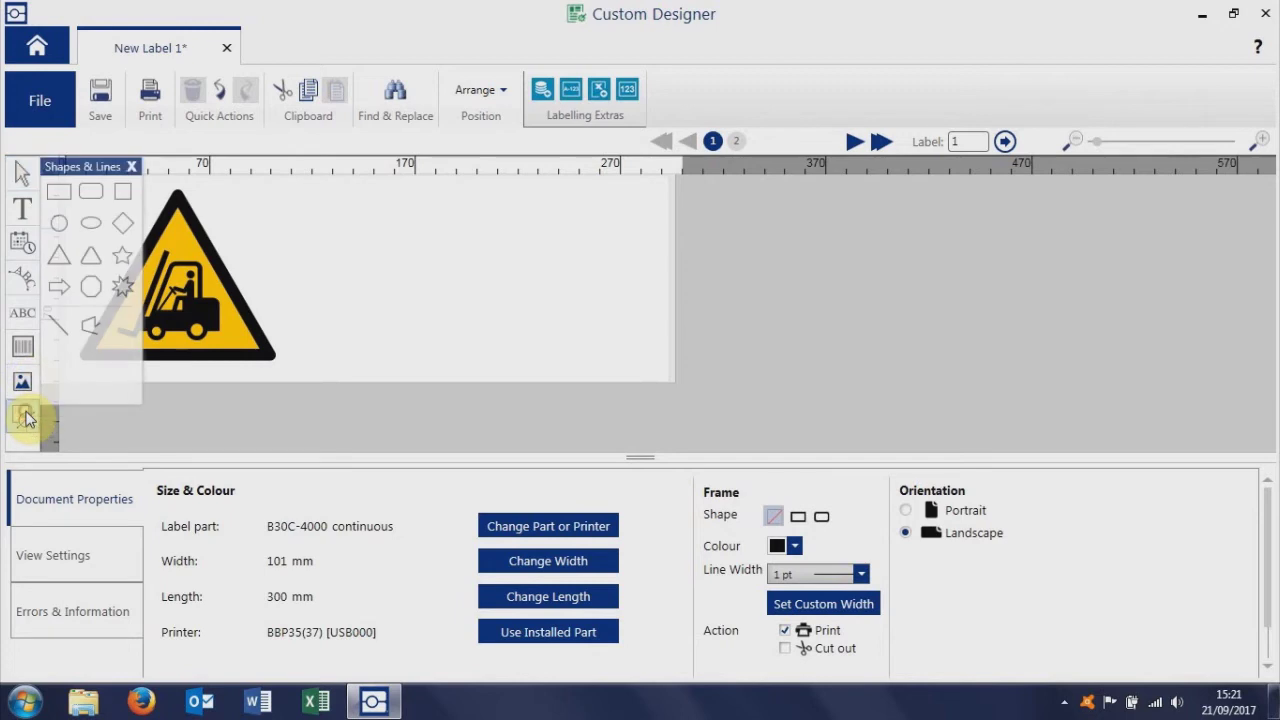
# Step: Draw a 171 × 82 mm rounded rectangle right of the forklift sign
pyautogui.click(98, 203)
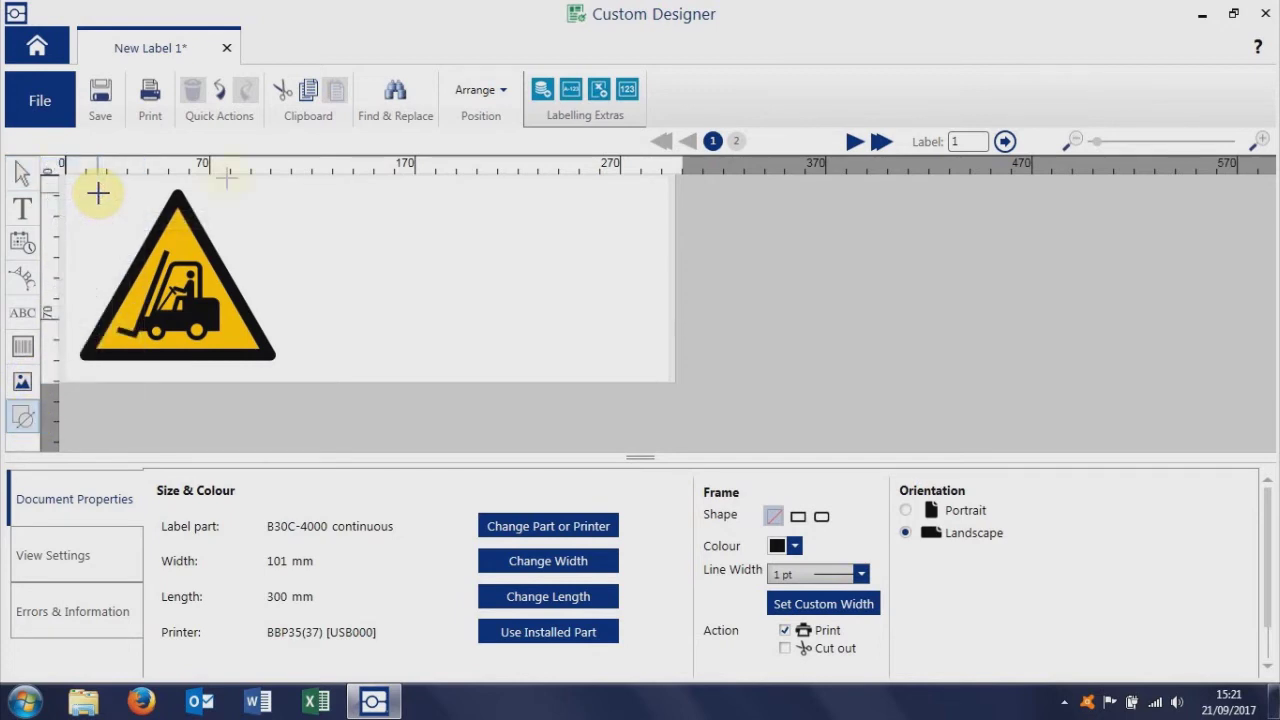
pyautogui.moveTo(296, 190)
pyautogui.mouseDown()
pyautogui.moveTo(494, 326)
pyautogui.moveTo(640, 340)
pyautogui.moveTo(647, 357)
pyautogui.mouseUp()
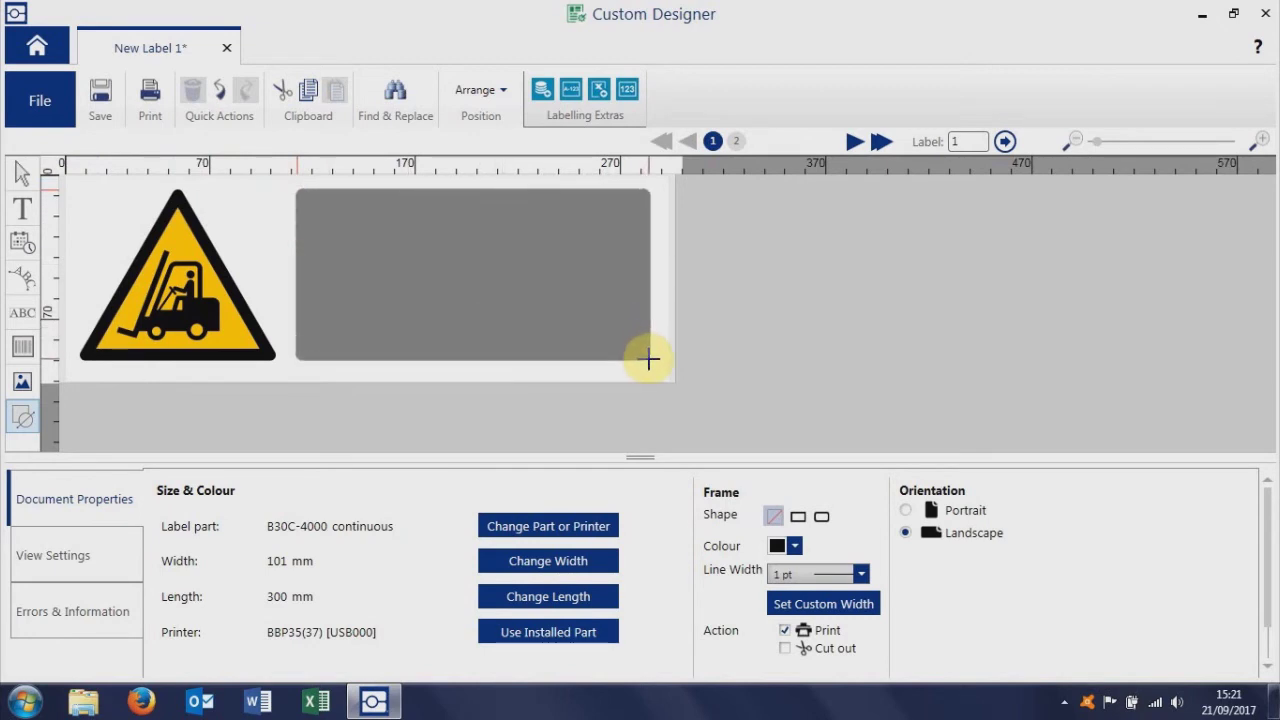
pyautogui.moveTo(648, 358); pyautogui.dragTo(645, 357)
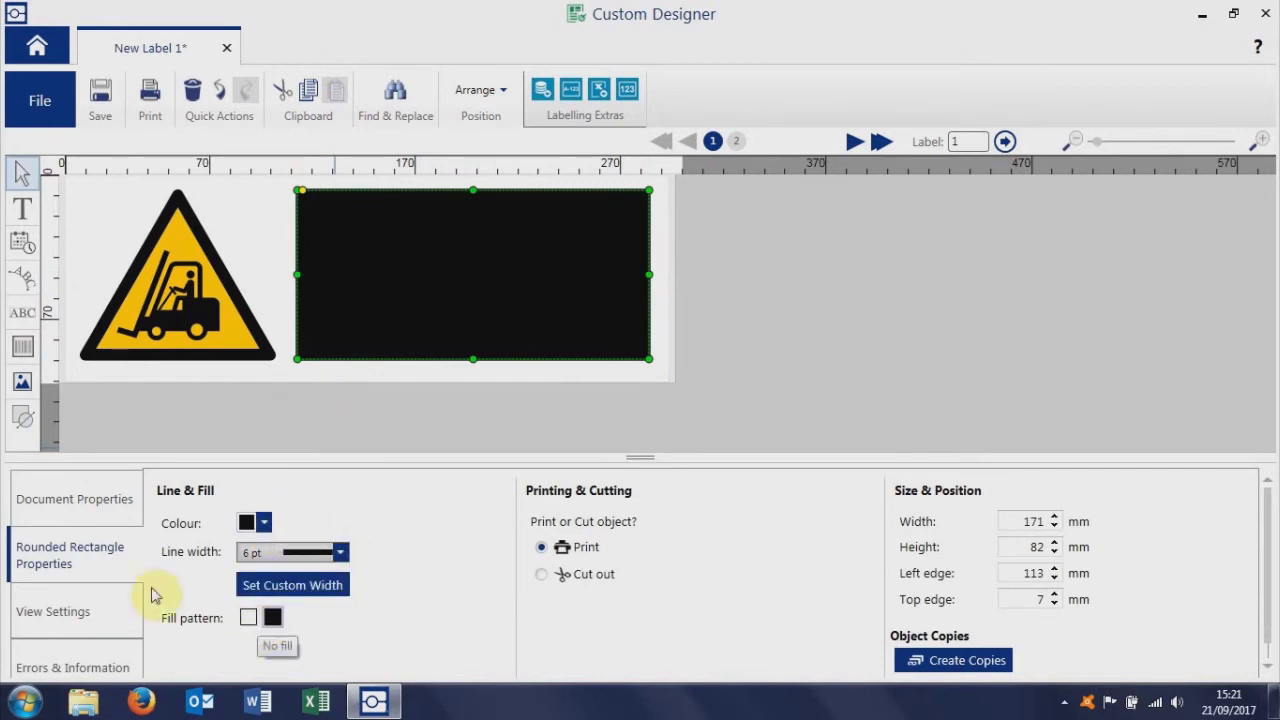
pyautogui.click(331, 391)
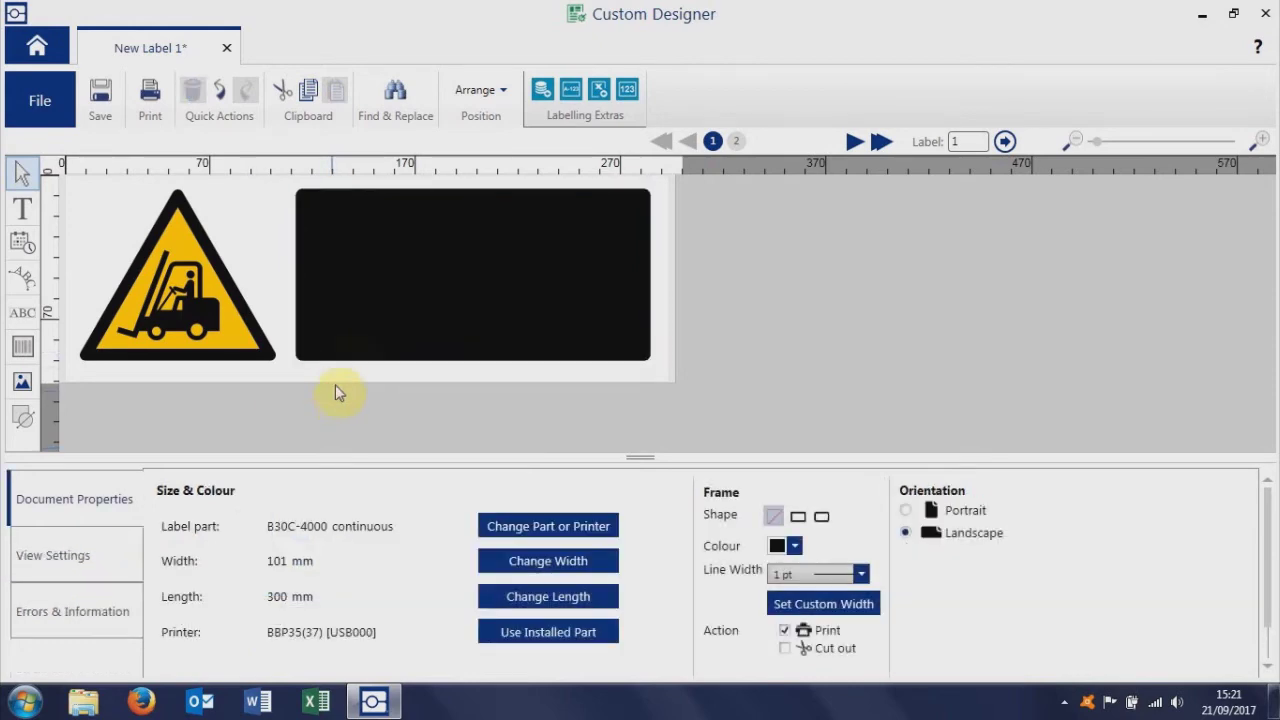
pyautogui.click(372, 321)
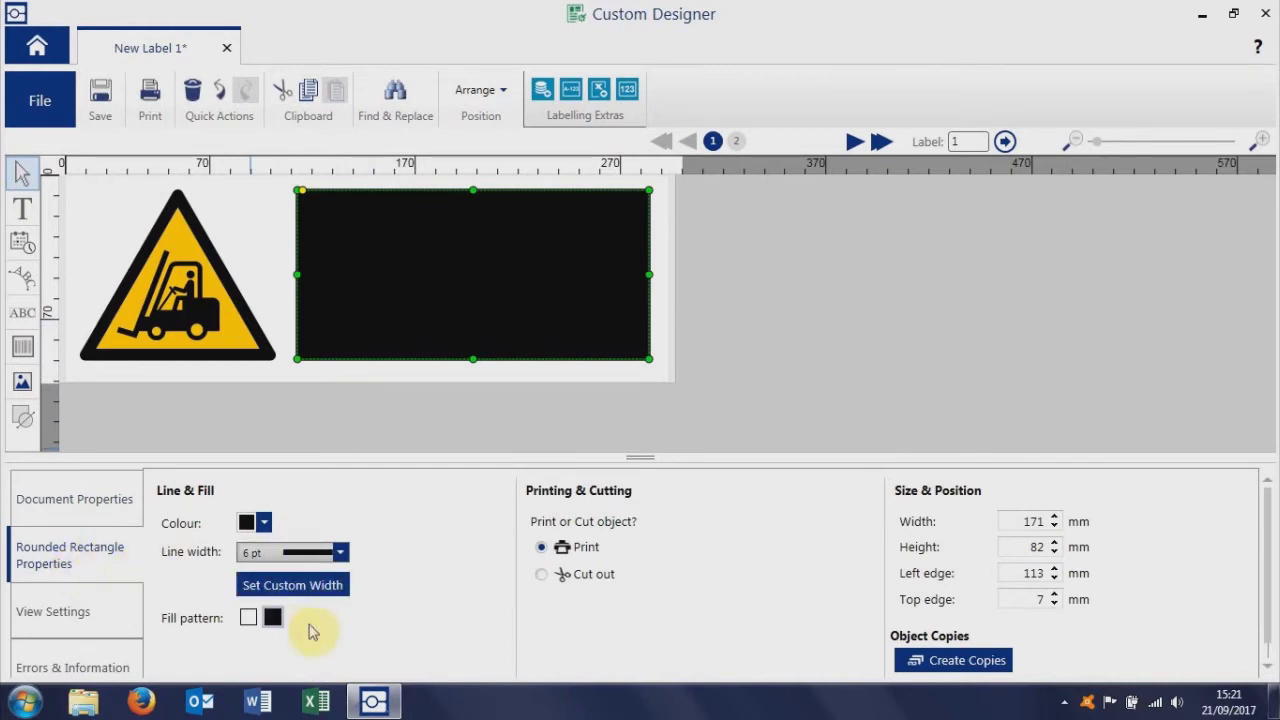
# Step: Give the rounded rectangle a solid yellow fill
pyautogui.click(248, 619)
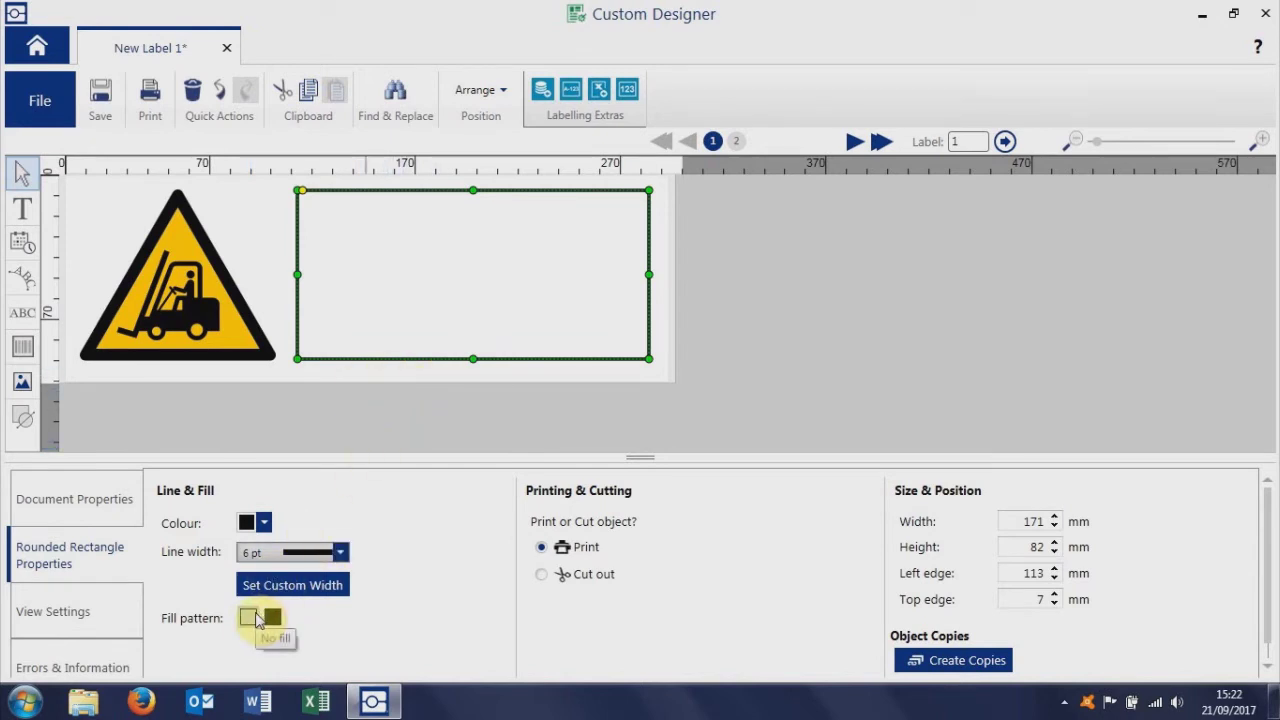
pyautogui.click(272, 617)
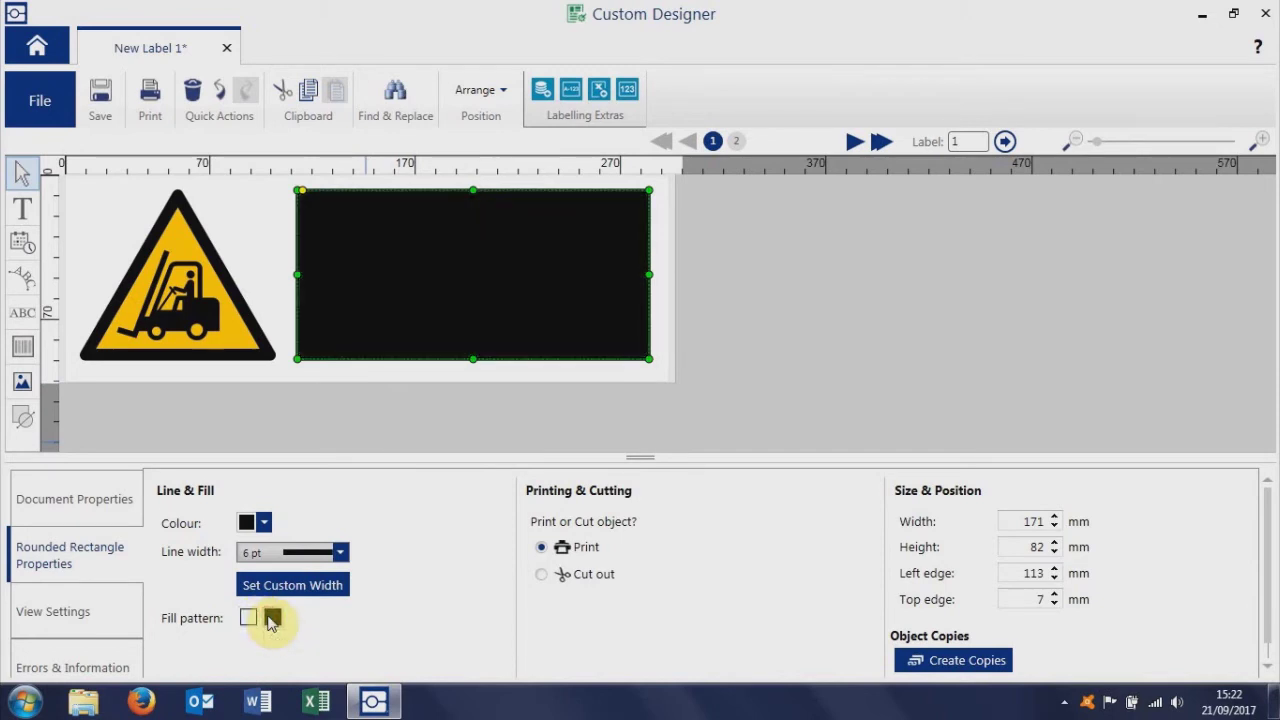
pyautogui.click(263, 522)
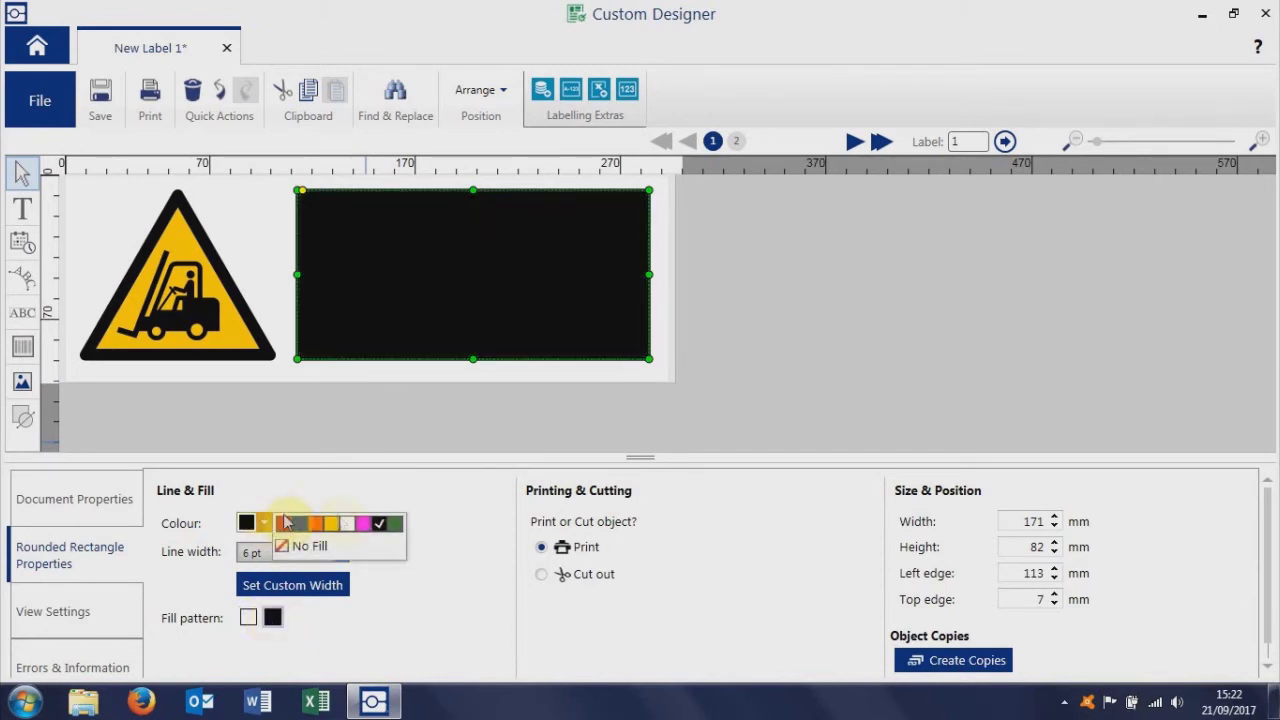
pyautogui.click(339, 525)
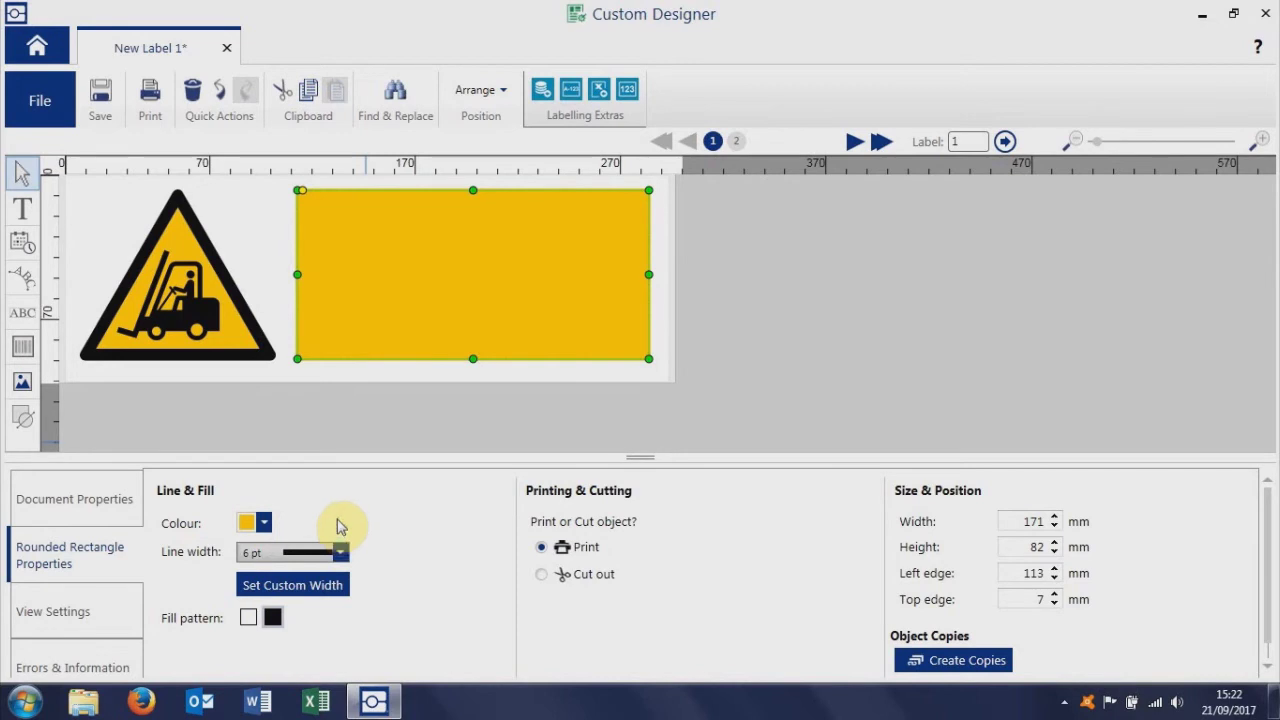
pyautogui.click(406, 415)
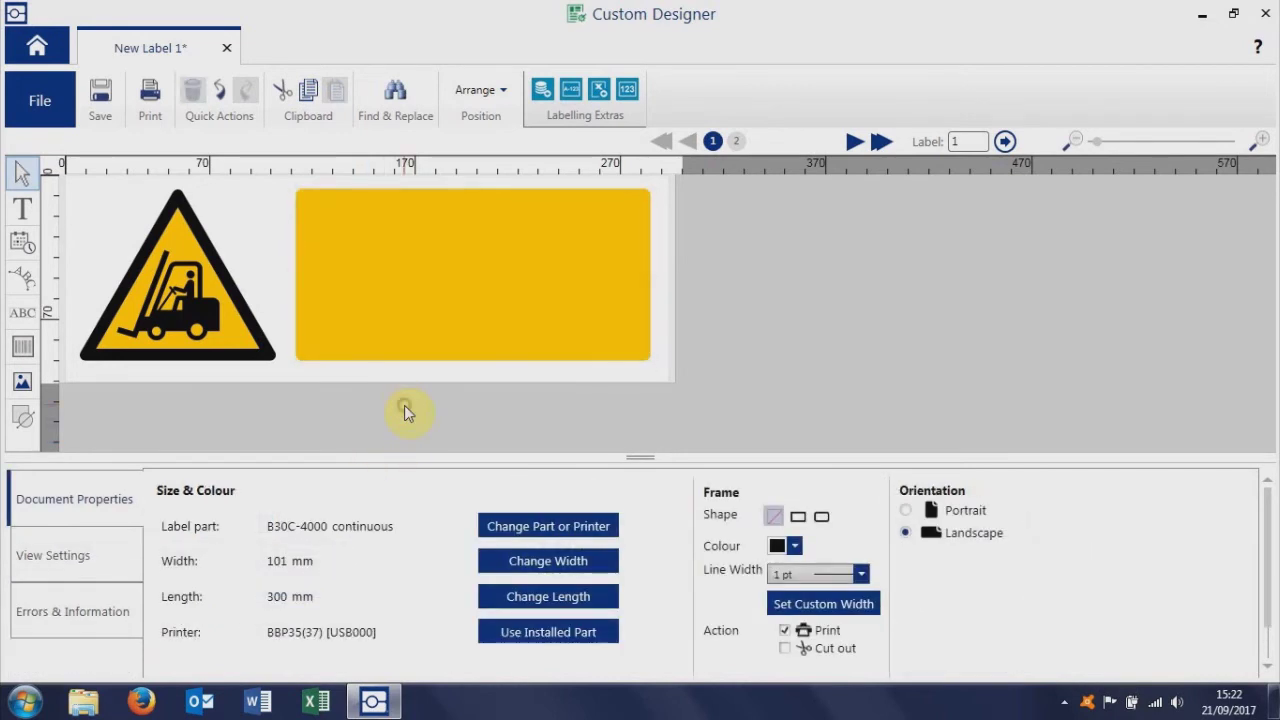
# Step: Add black bold Arial 50-point text 'Warning' at the top of the yellow box
pyautogui.click(21, 214)
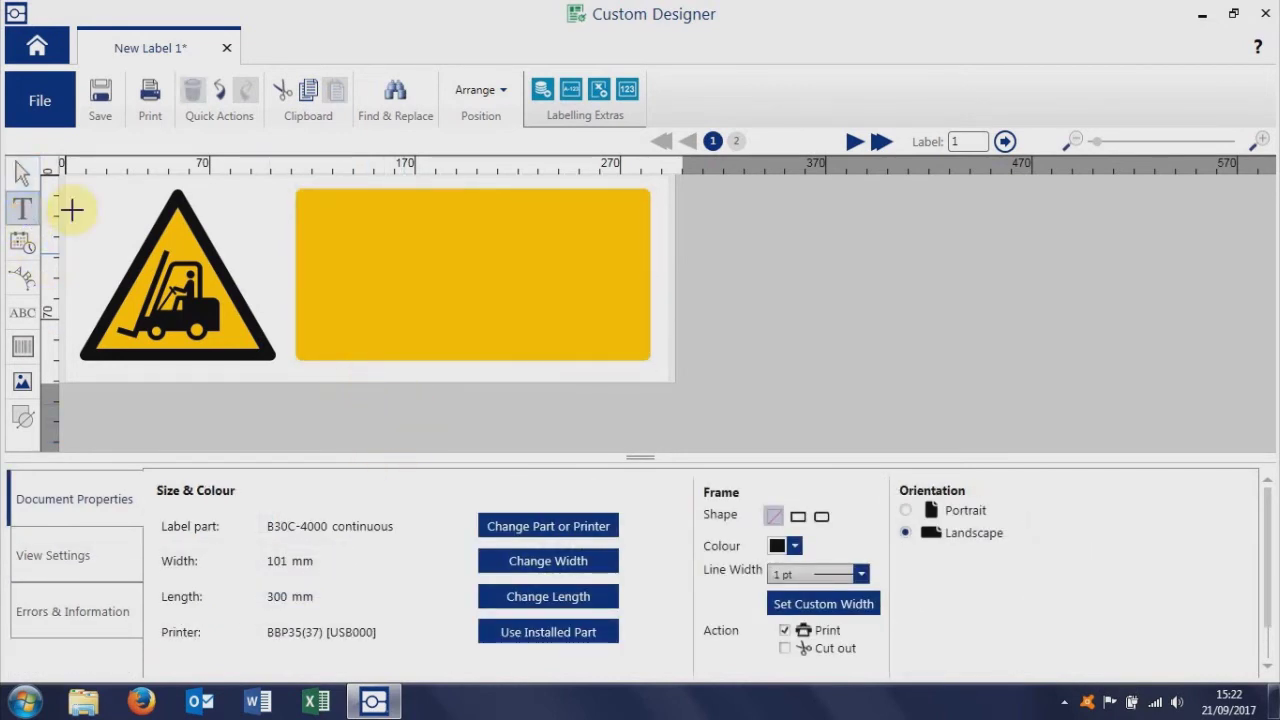
pyautogui.click(400, 209)
pyautogui.click(590, 320)
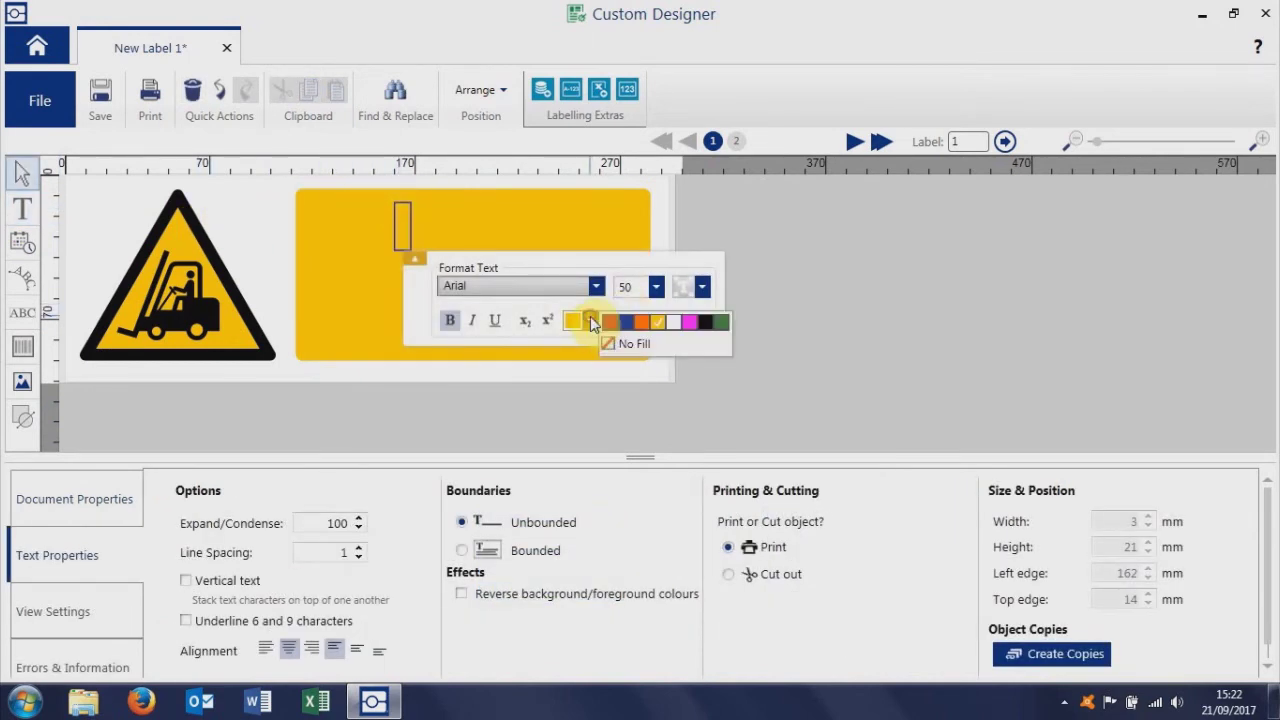
pyautogui.click(706, 323)
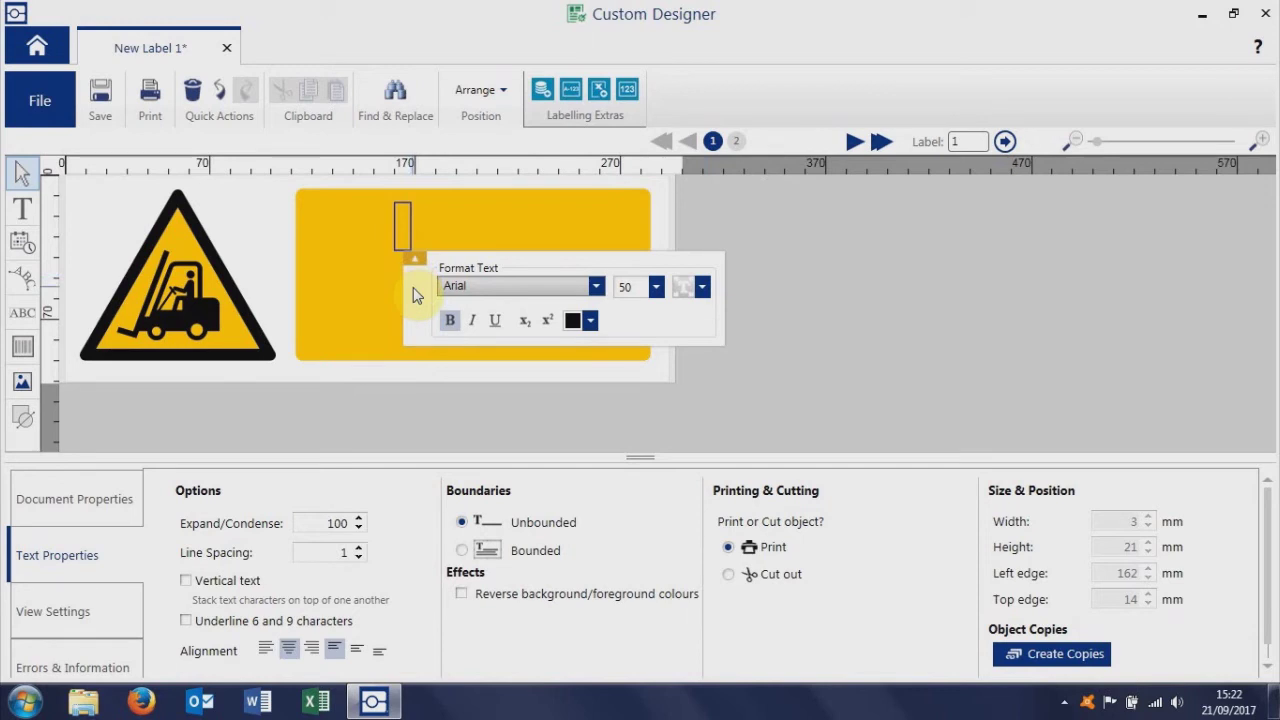
pyautogui.write('Warning')
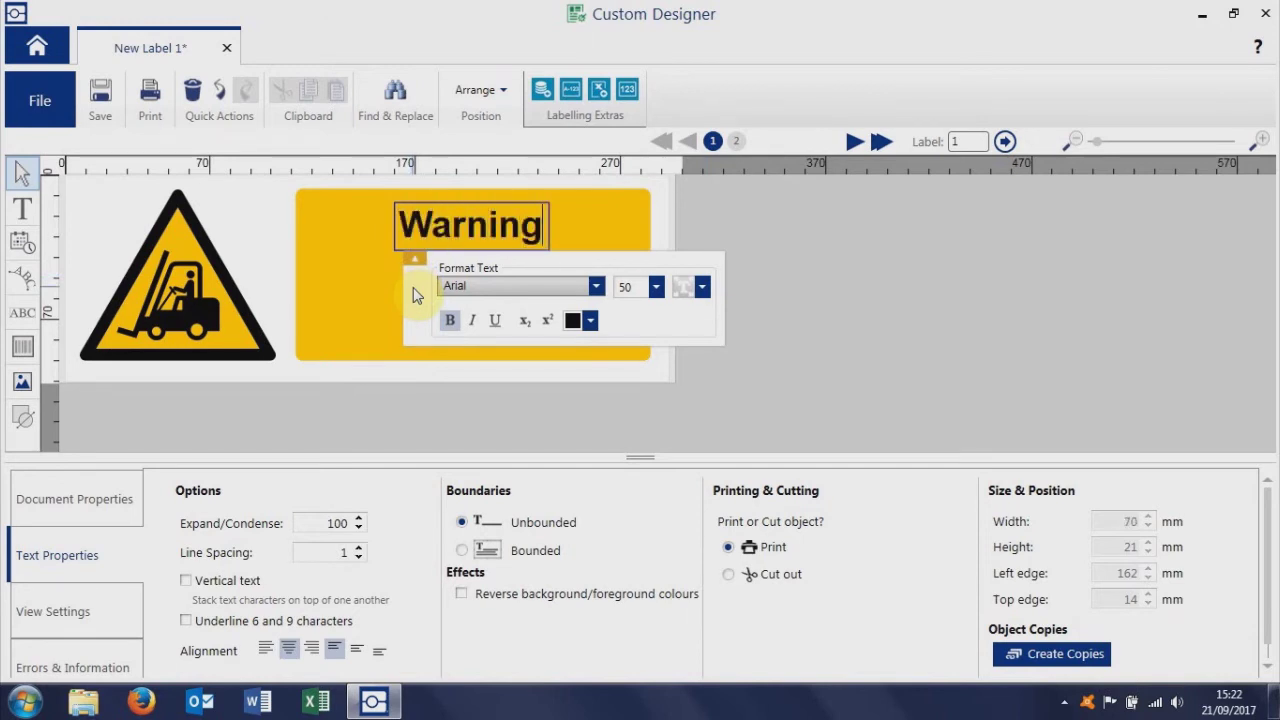
pyautogui.click(26, 177)
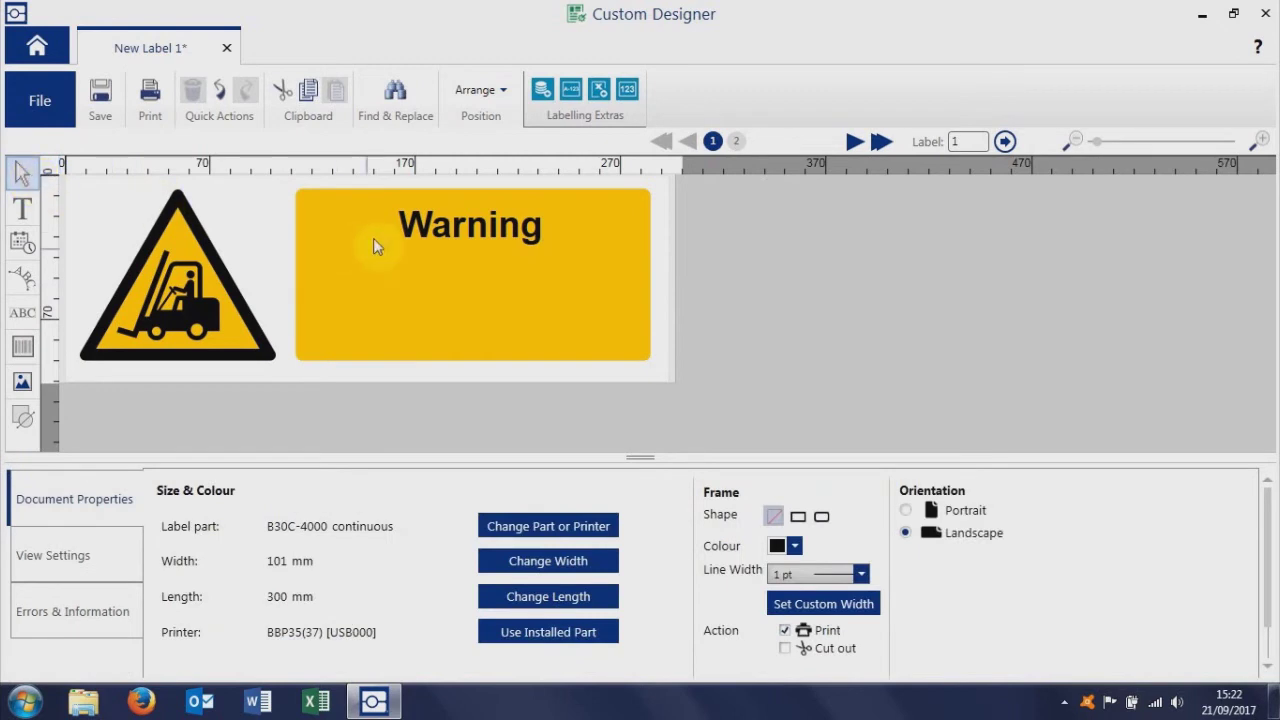
pyautogui.click(448, 226)
# Step: Resize the Warning heading to 60 point and move it to 160 mm left, centred
pyautogui.moveTo(448, 226)
pyautogui.mouseDown()
pyautogui.moveTo(520, 218)
pyautogui.moveTo(392, 218)
pyautogui.moveTo(455, 222)
pyautogui.mouseUp()
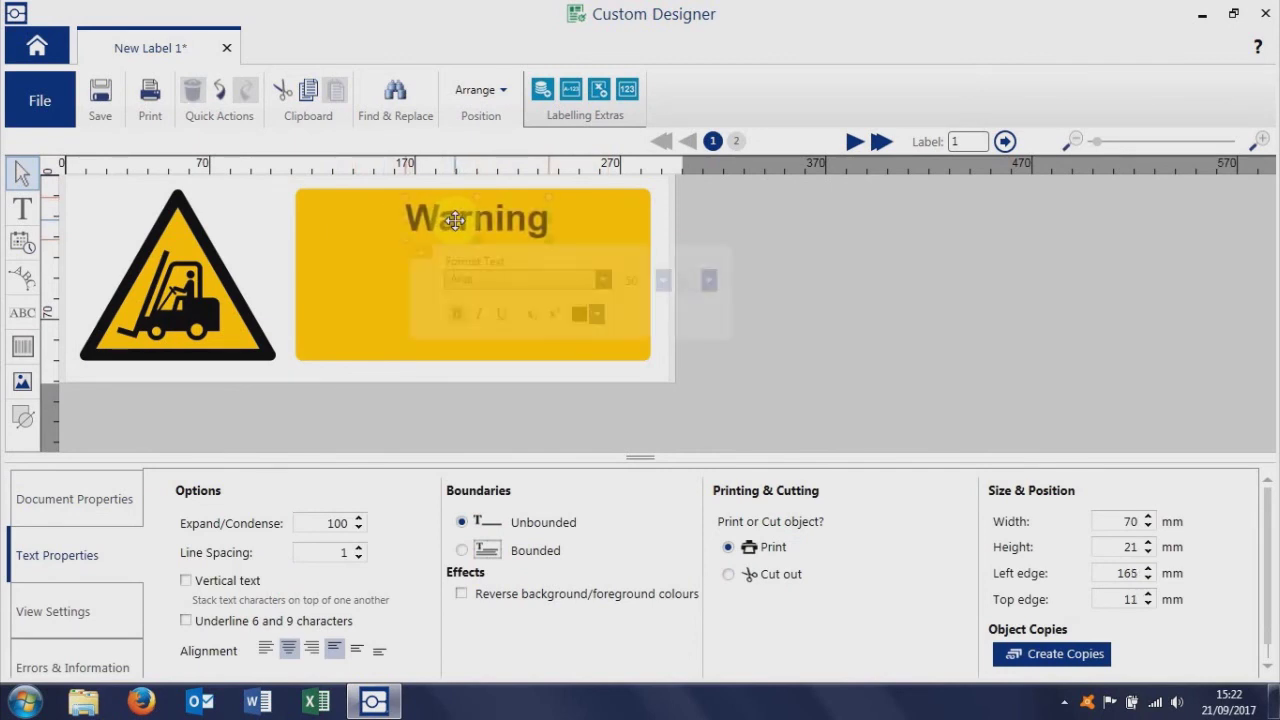
pyautogui.click(664, 281)
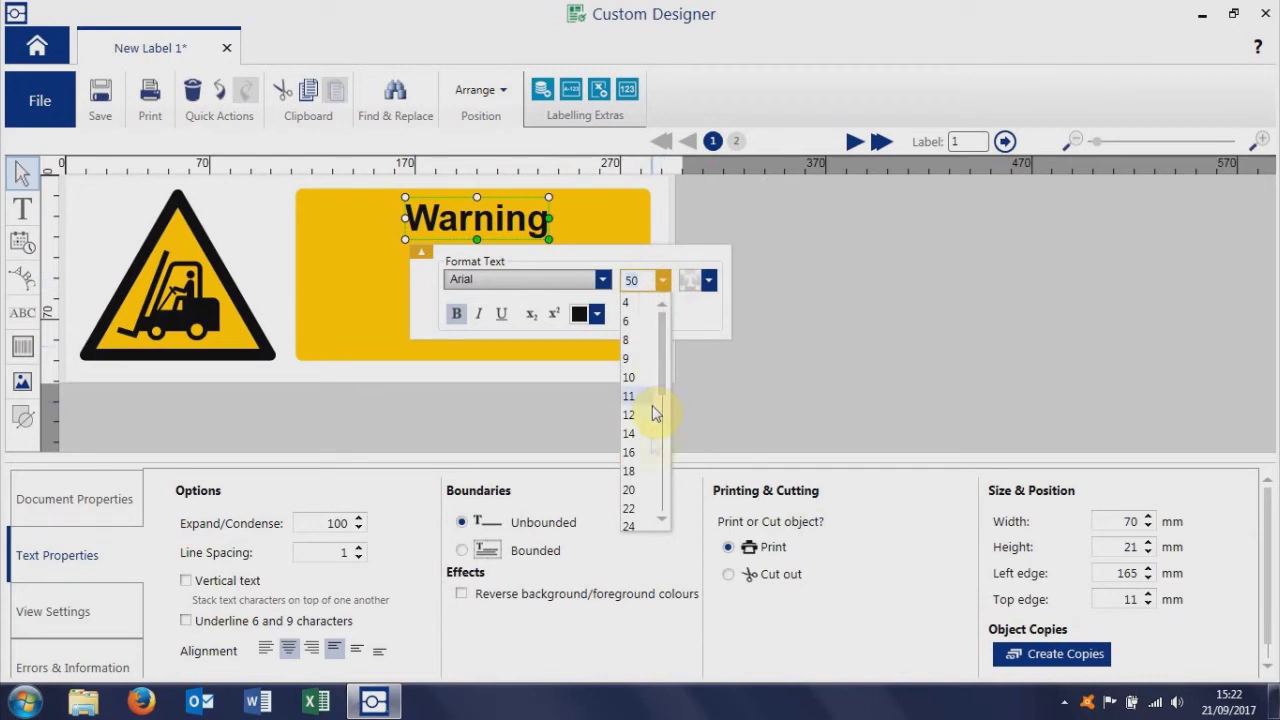
pyautogui.click(661, 453)
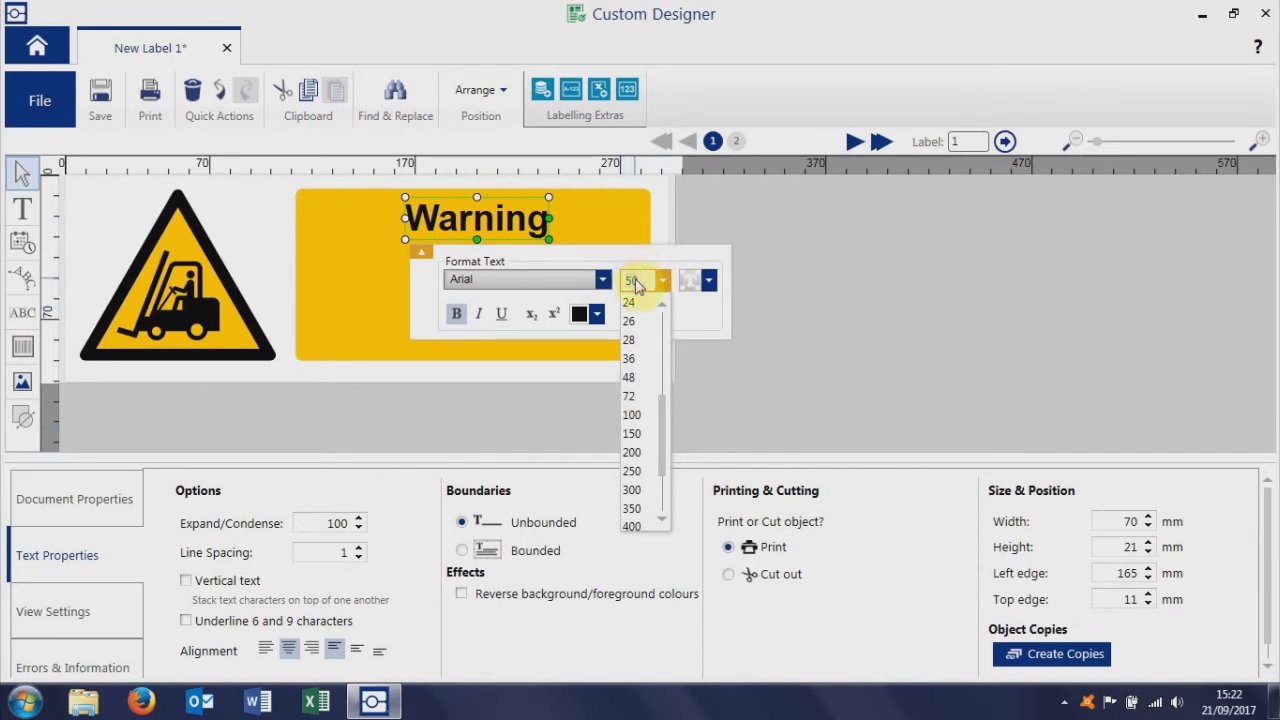
pyautogui.click(632, 395)
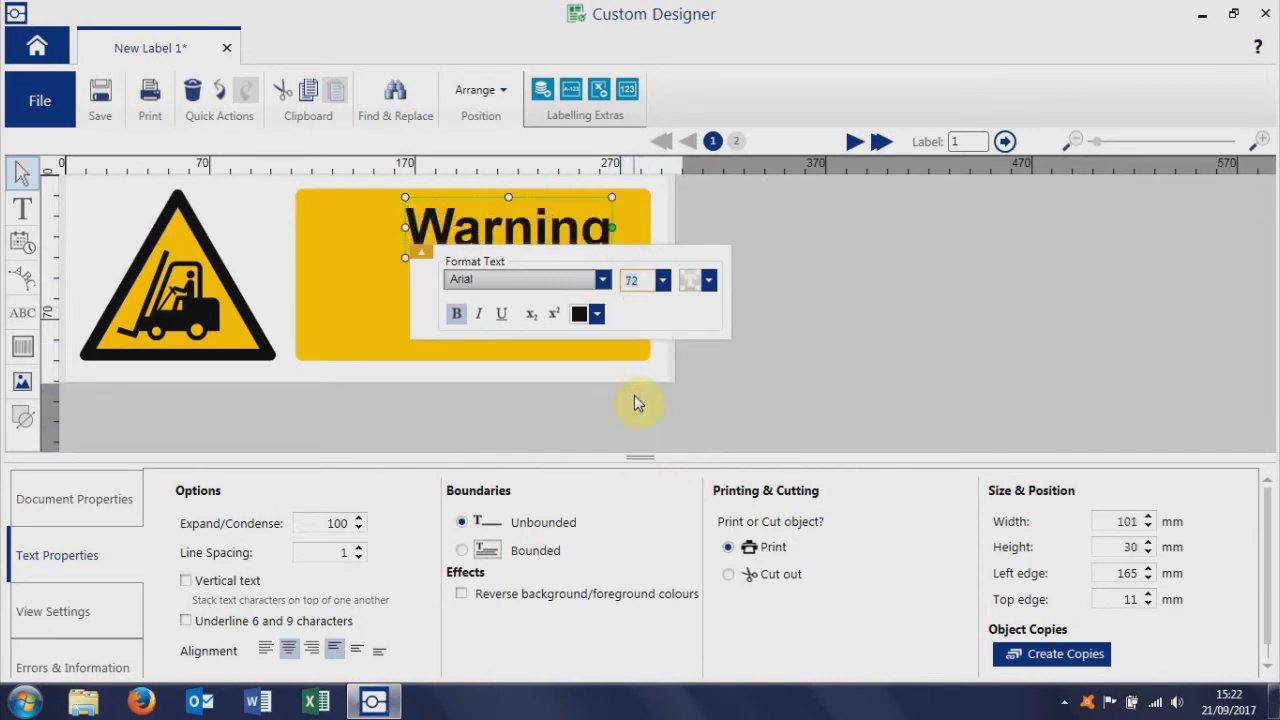
pyautogui.click(638, 283)
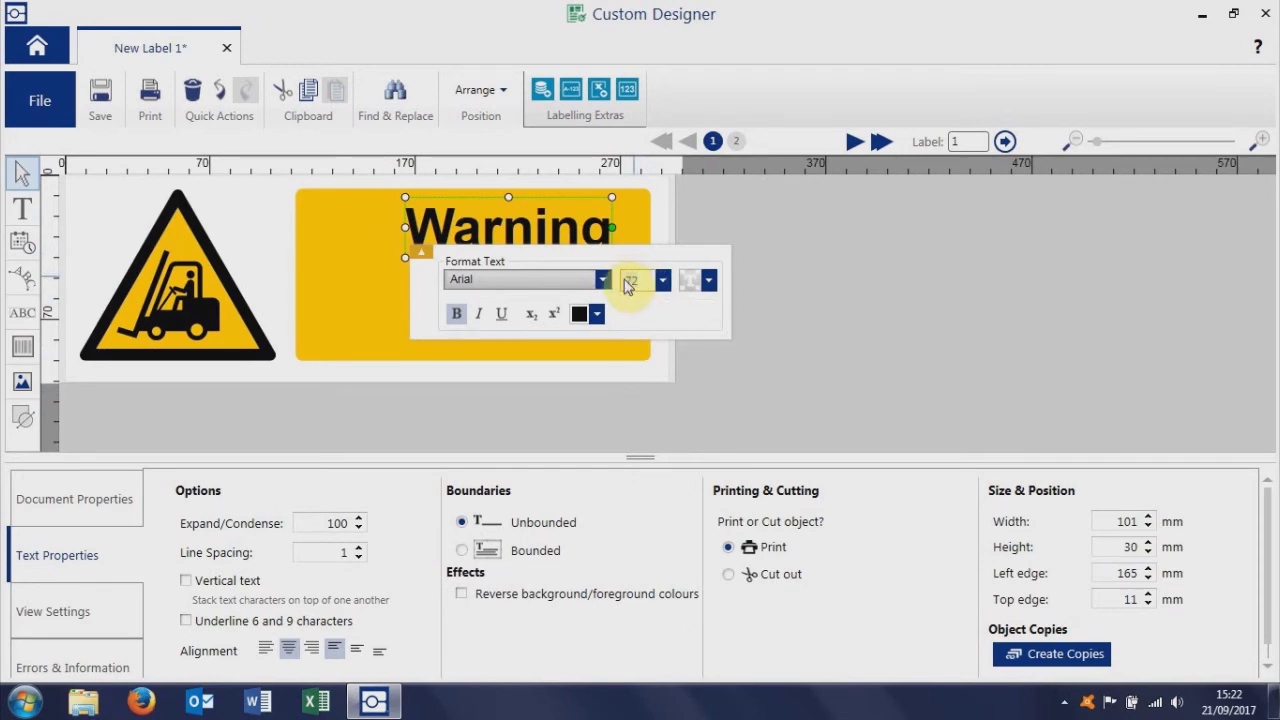
pyautogui.write('6720')
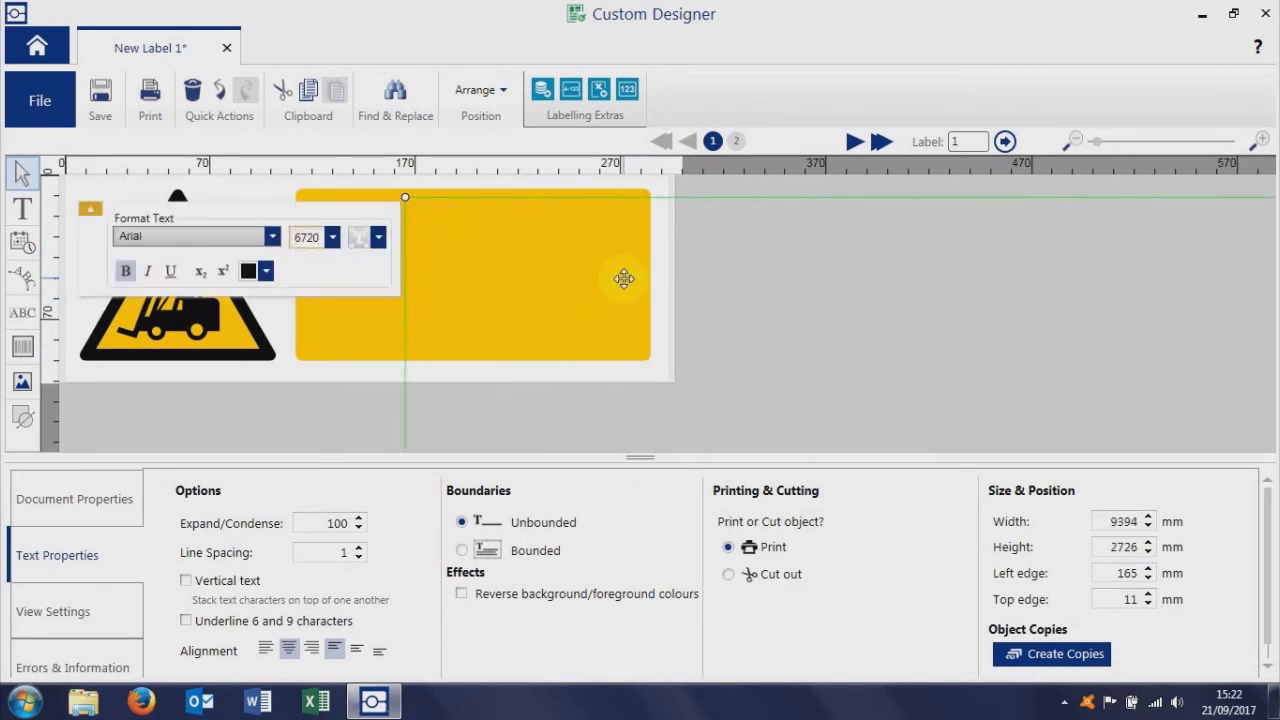
pyautogui.press('BackSpace')
pyautogui.press('BackSpace')
pyautogui.press('BackSpace')
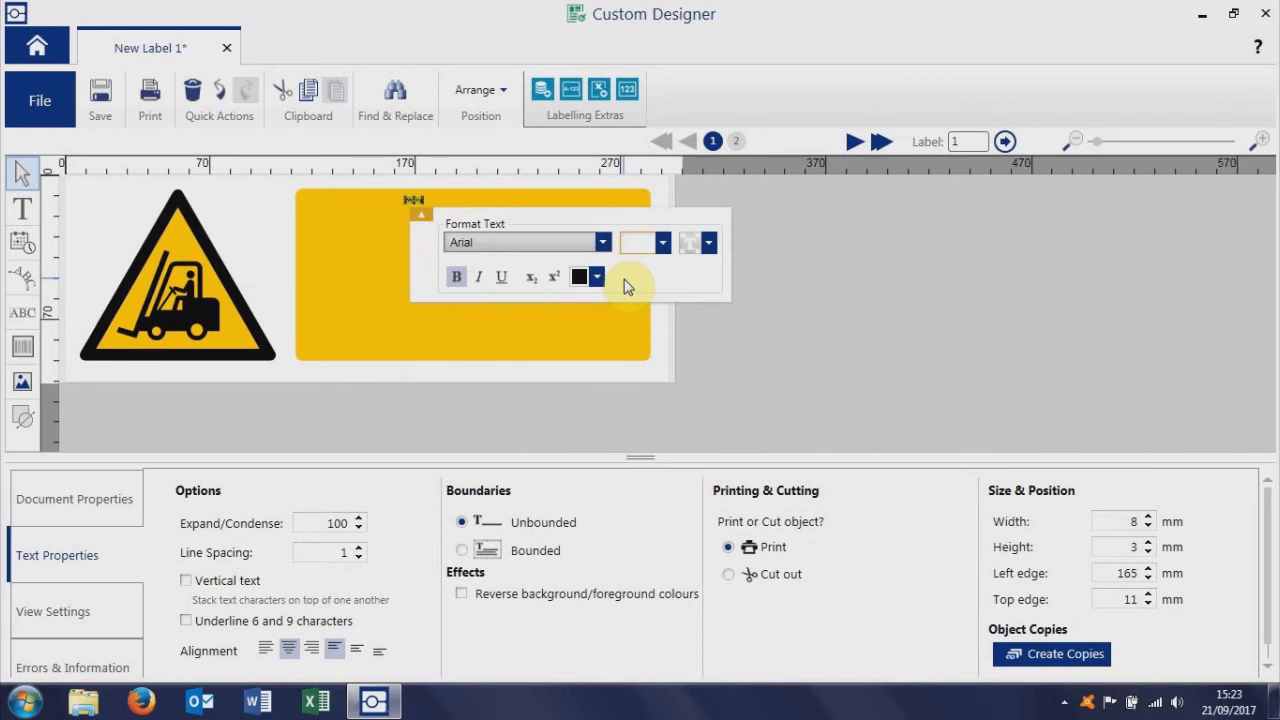
pyautogui.write('0')
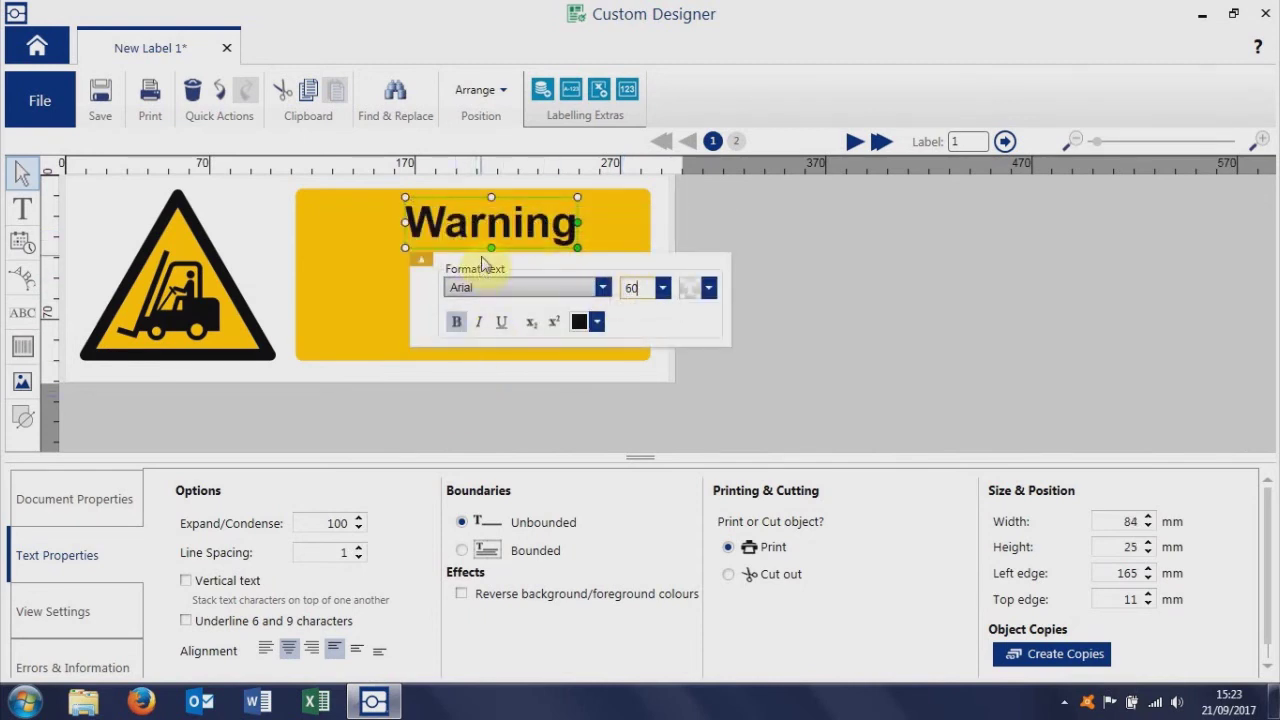
pyautogui.moveTo(478, 226); pyautogui.dragTo(468, 226)
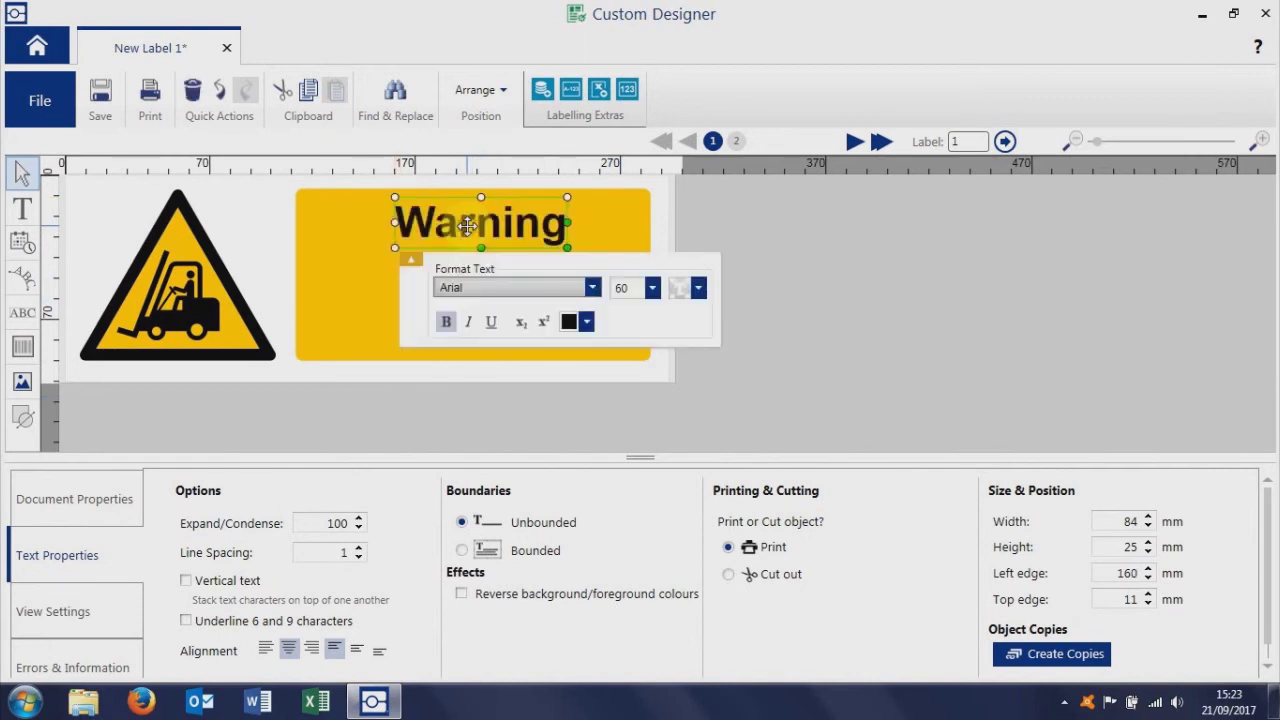
pyautogui.click(411, 377)
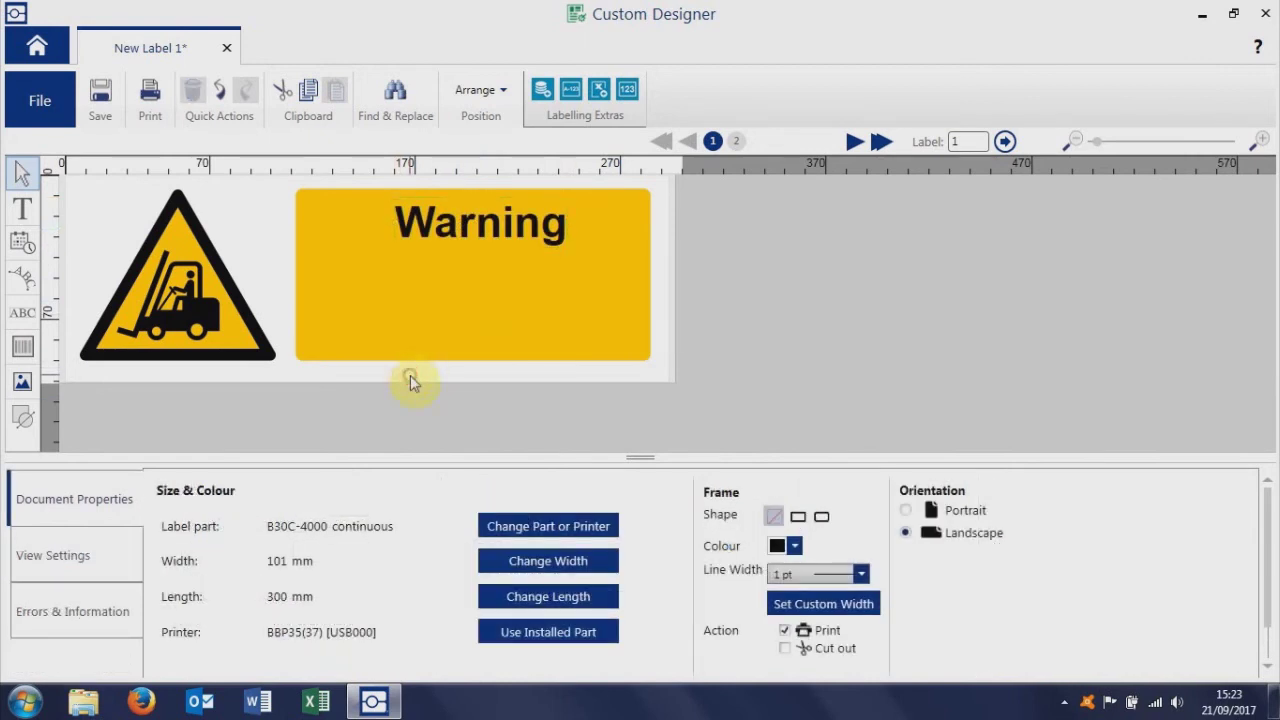
# Step: Add an AutoFit text box under Warning reading 'Forklift trucks operate just through this door'
pyautogui.click(24, 208)
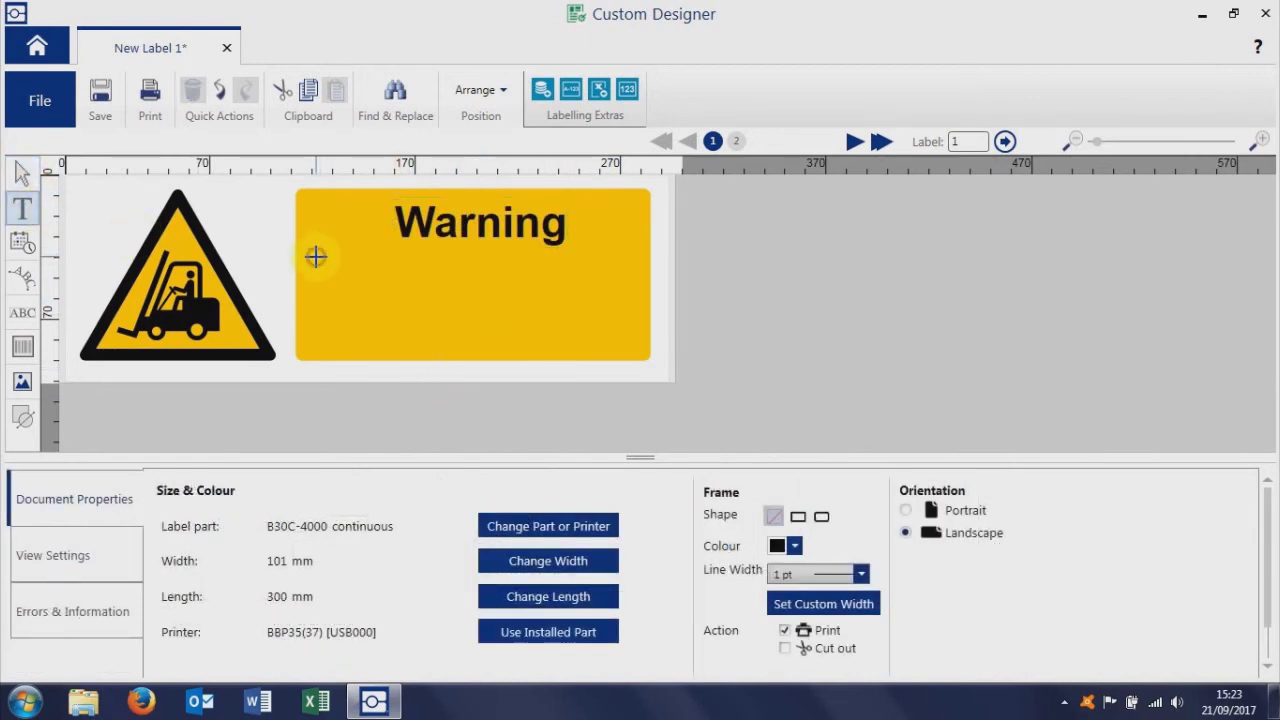
pyautogui.moveTo(317, 257); pyautogui.dragTo(634, 341)
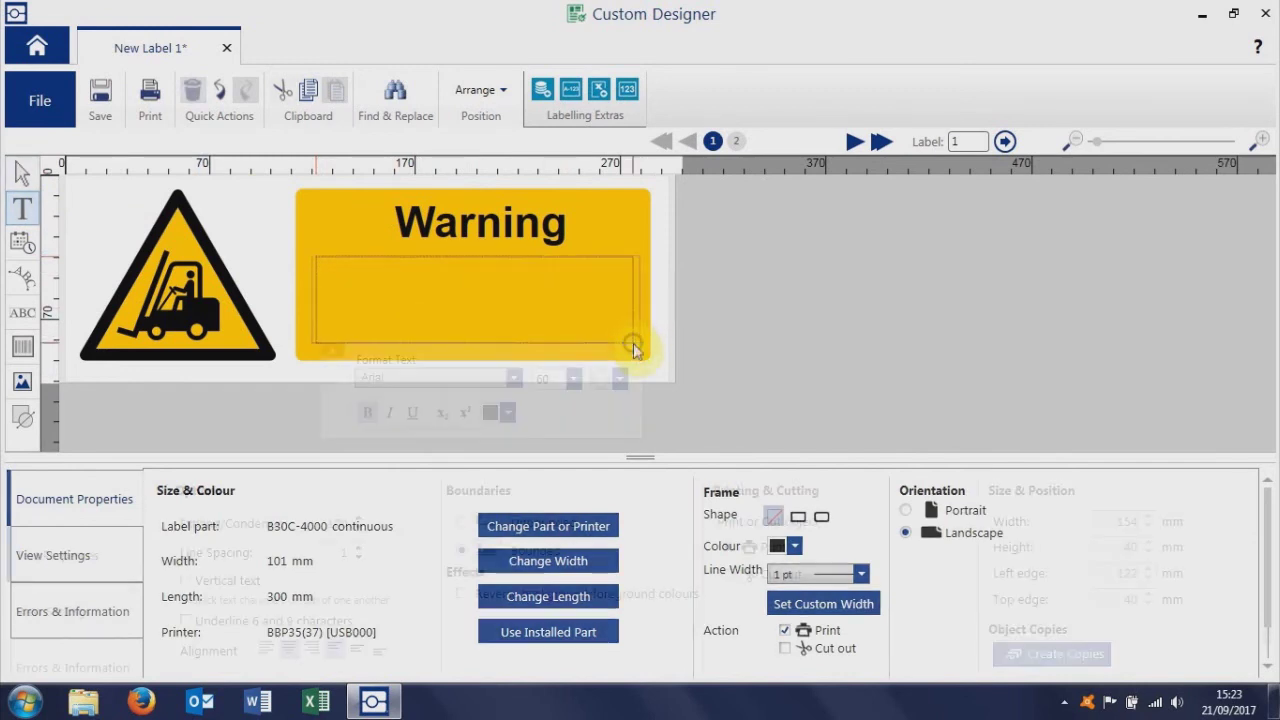
pyautogui.click(620, 381)
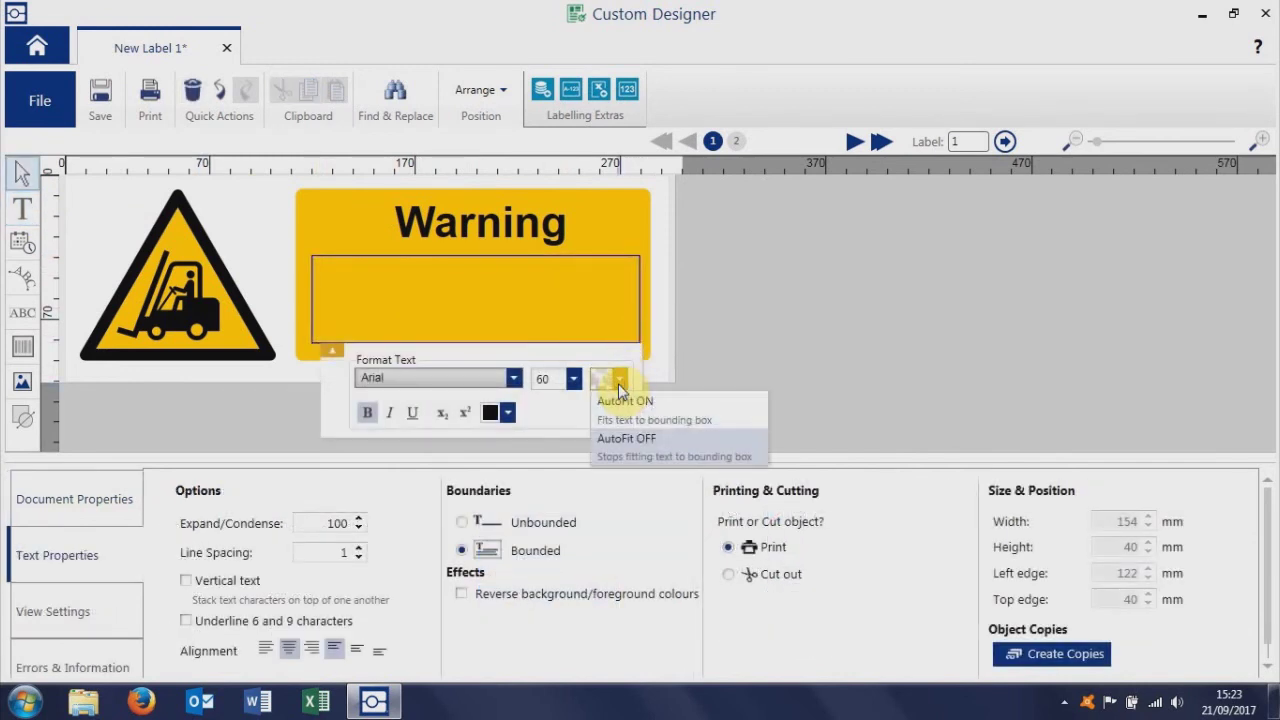
pyautogui.click(681, 400)
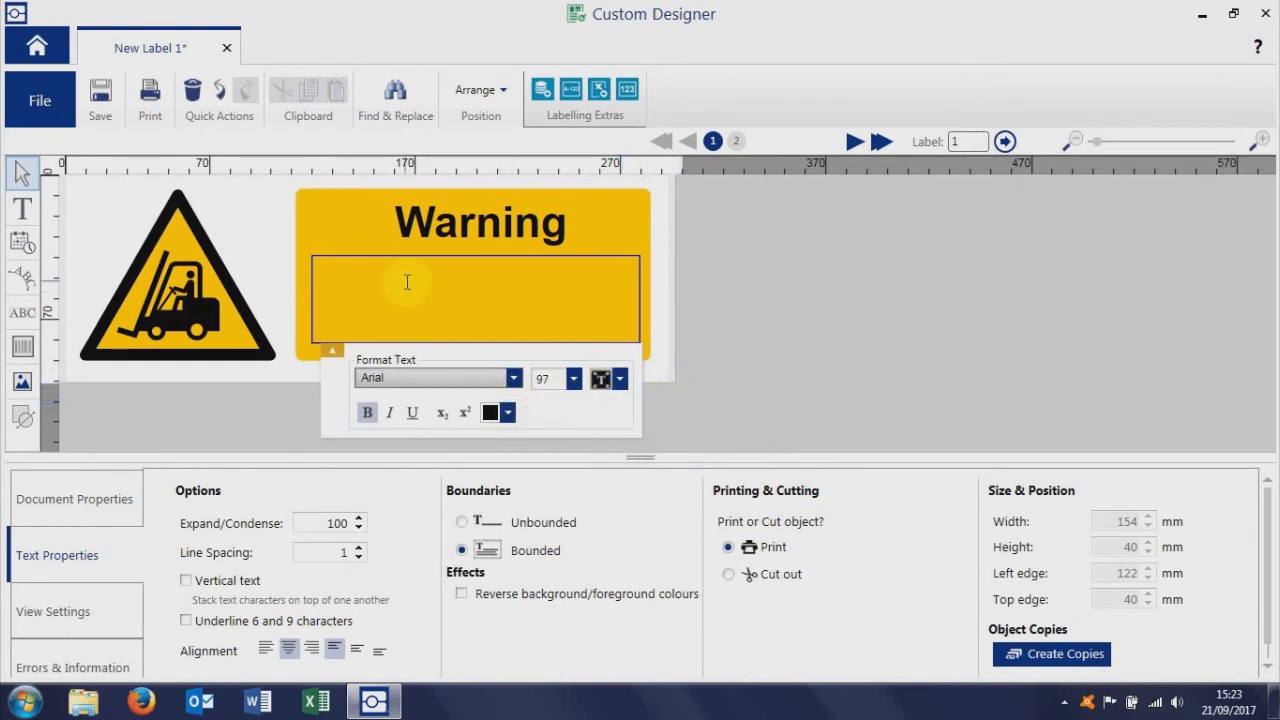
pyautogui.write('Fo')
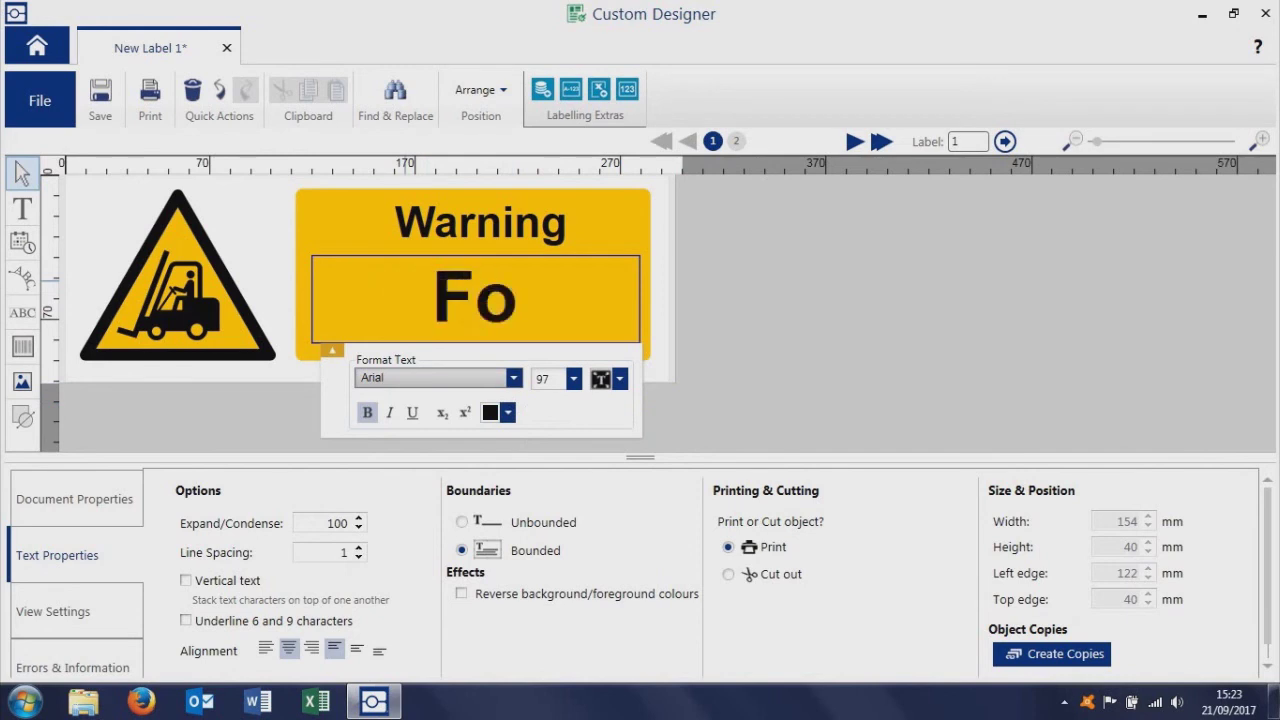
pyautogui.write('rklift t')
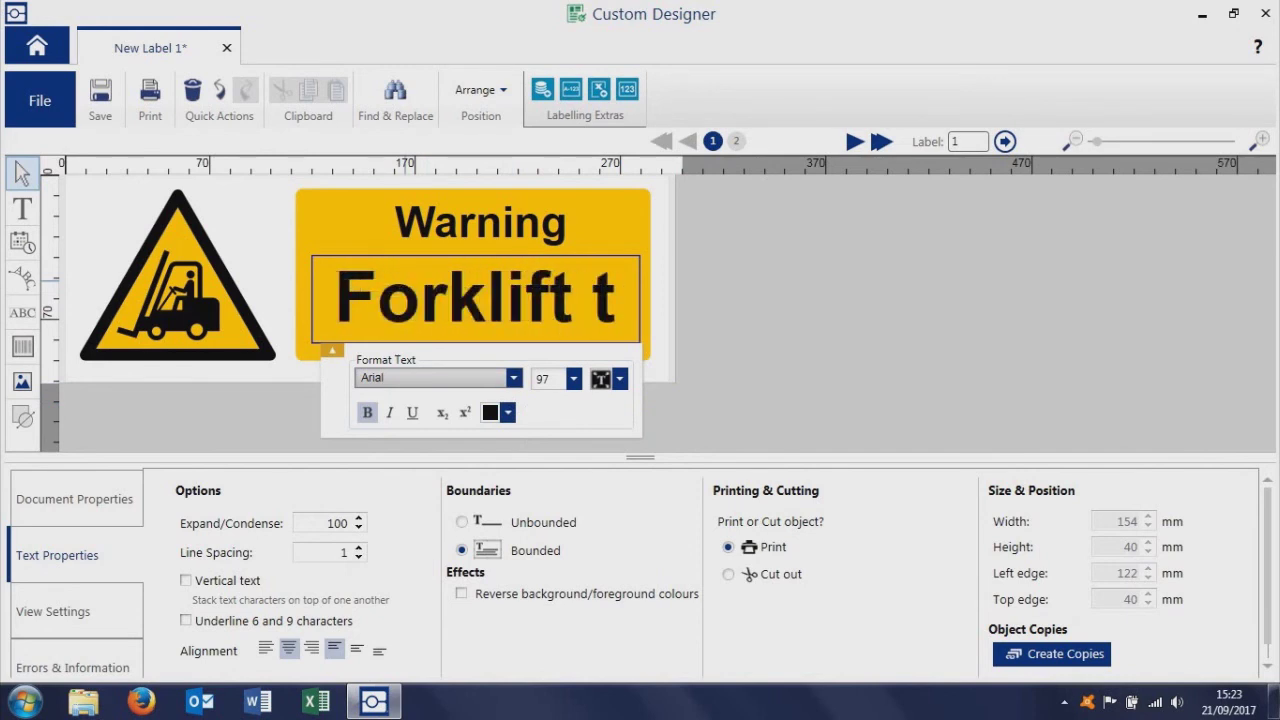
pyautogui.write('rucks')
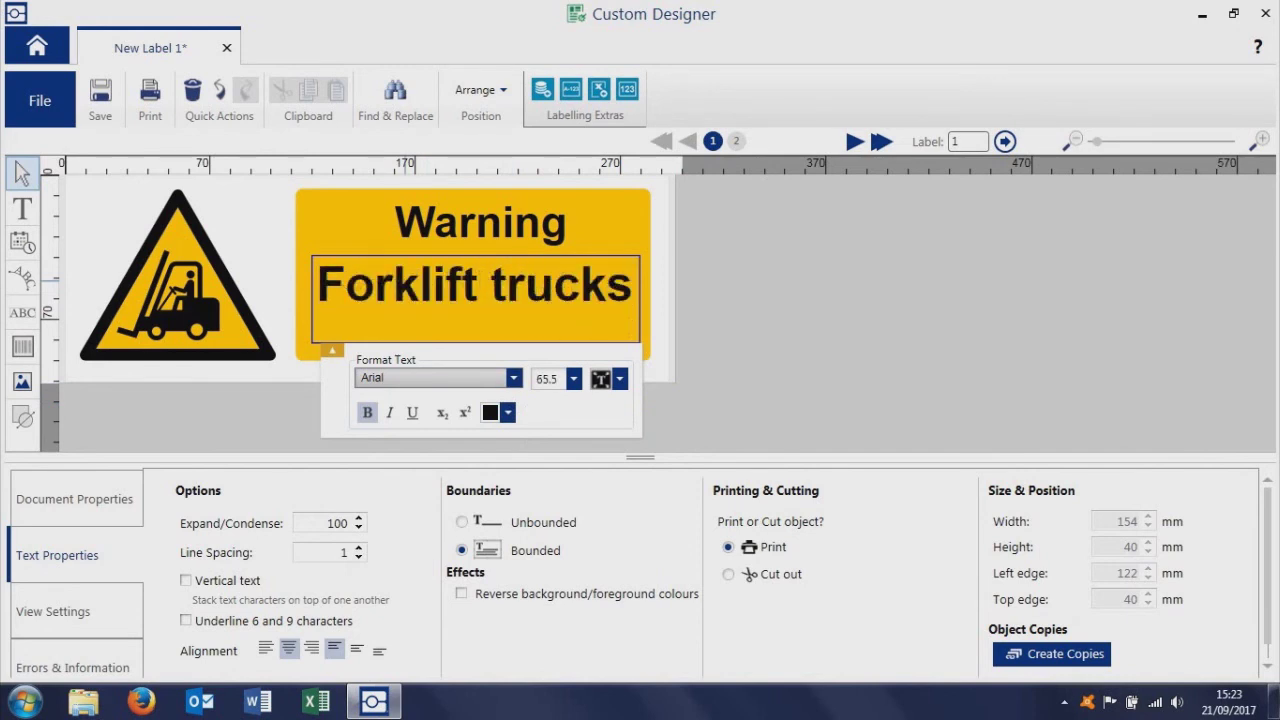
pyautogui.write(' operat')
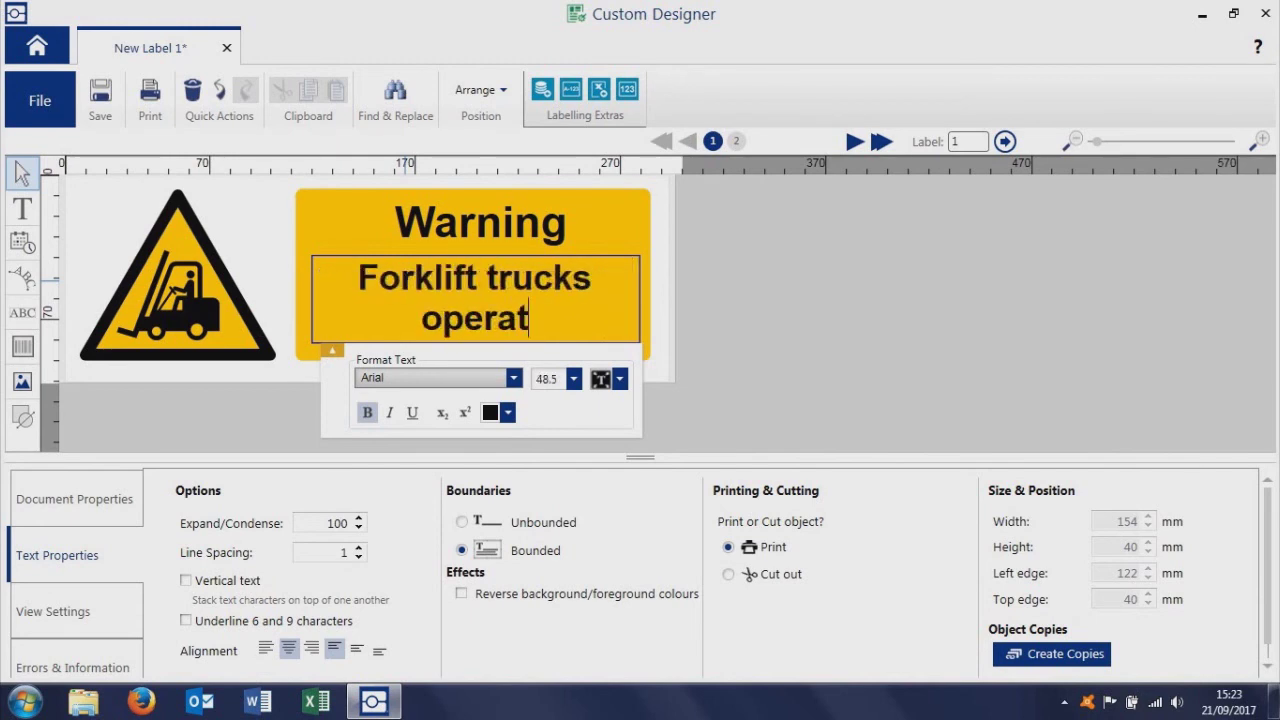
pyautogui.write('e just ')
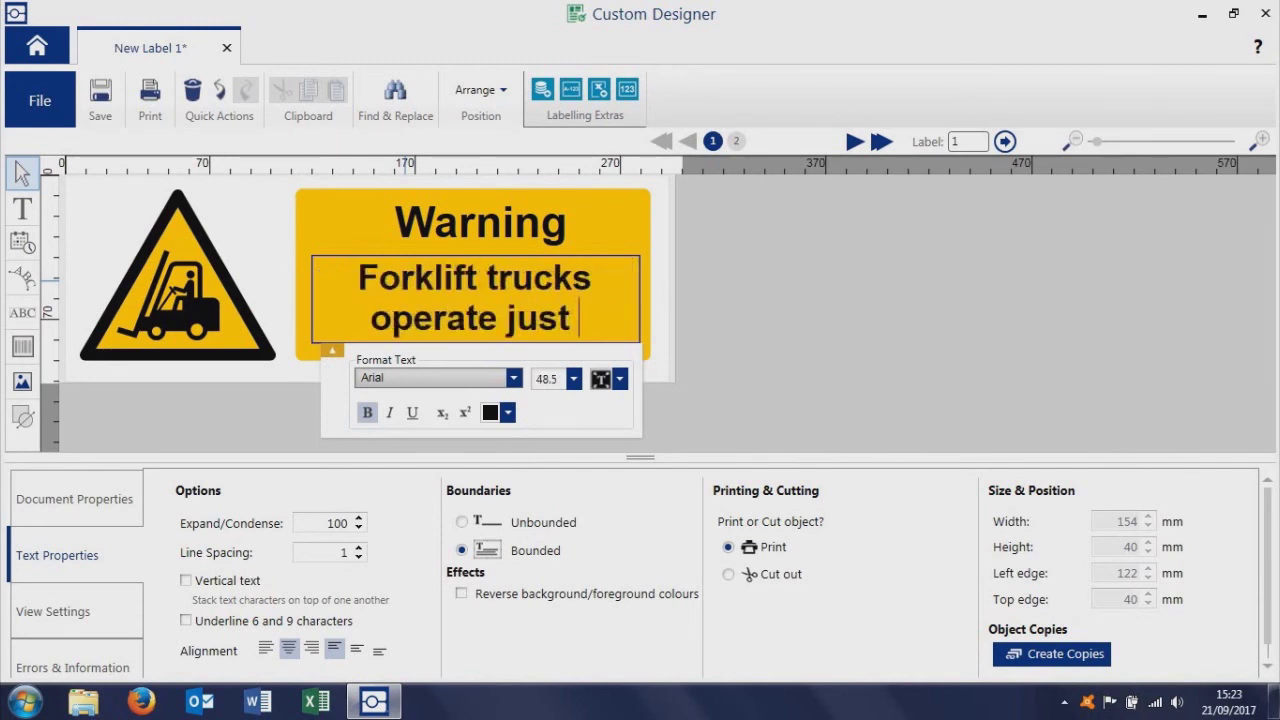
pyautogui.write('through this')
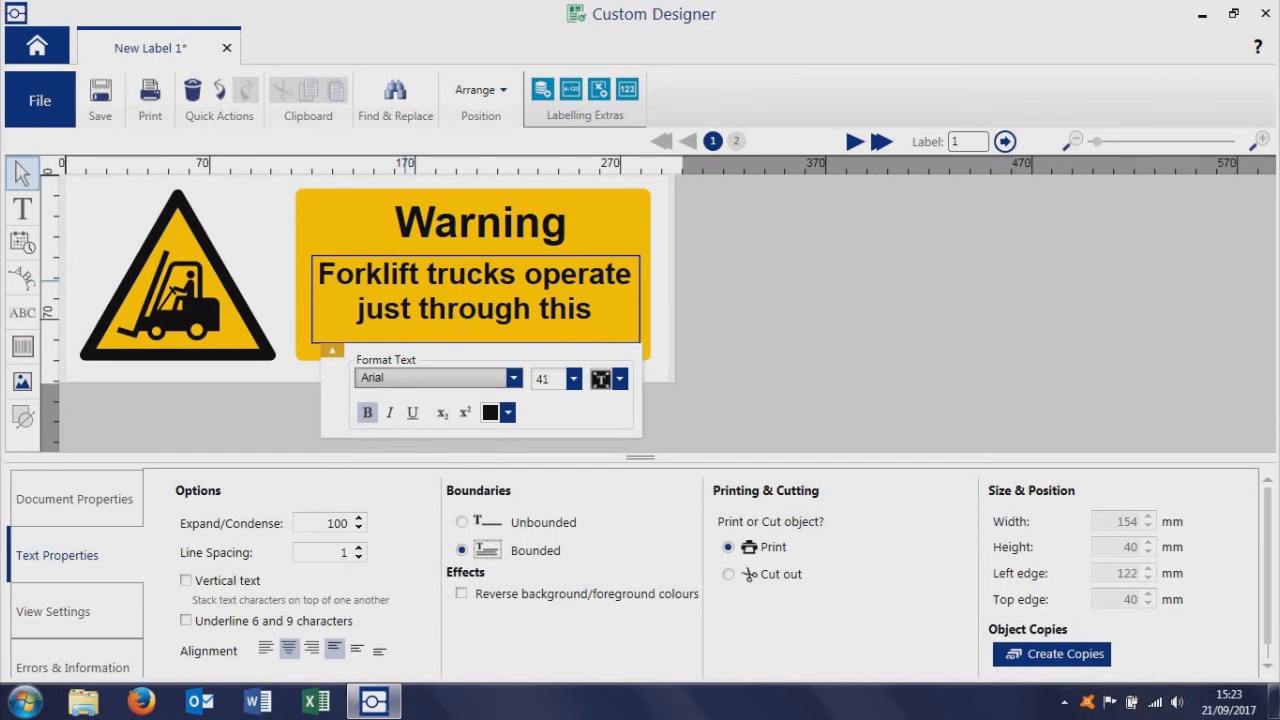
pyautogui.write(' door')
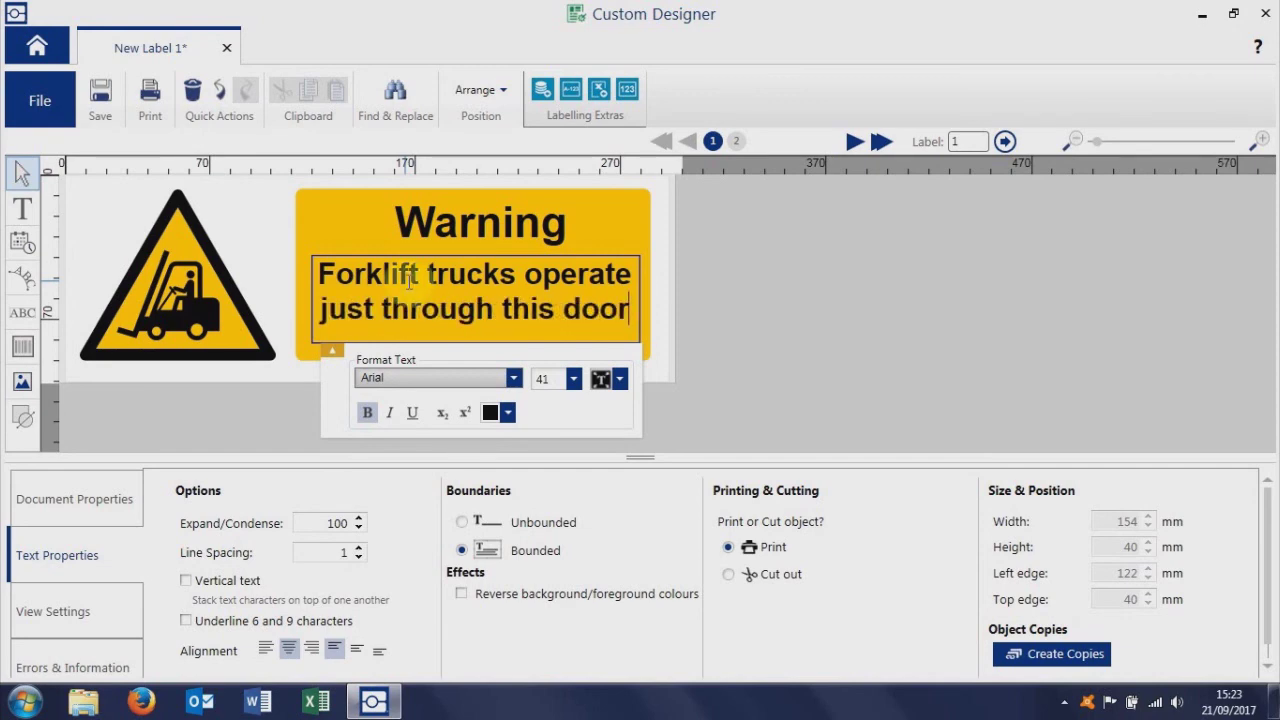
# Step: Resize the forklift message box to 154 × 52 mm so it wraps onto three lines, and nudge 'Warning' up slightly
pyautogui.click(22, 176)
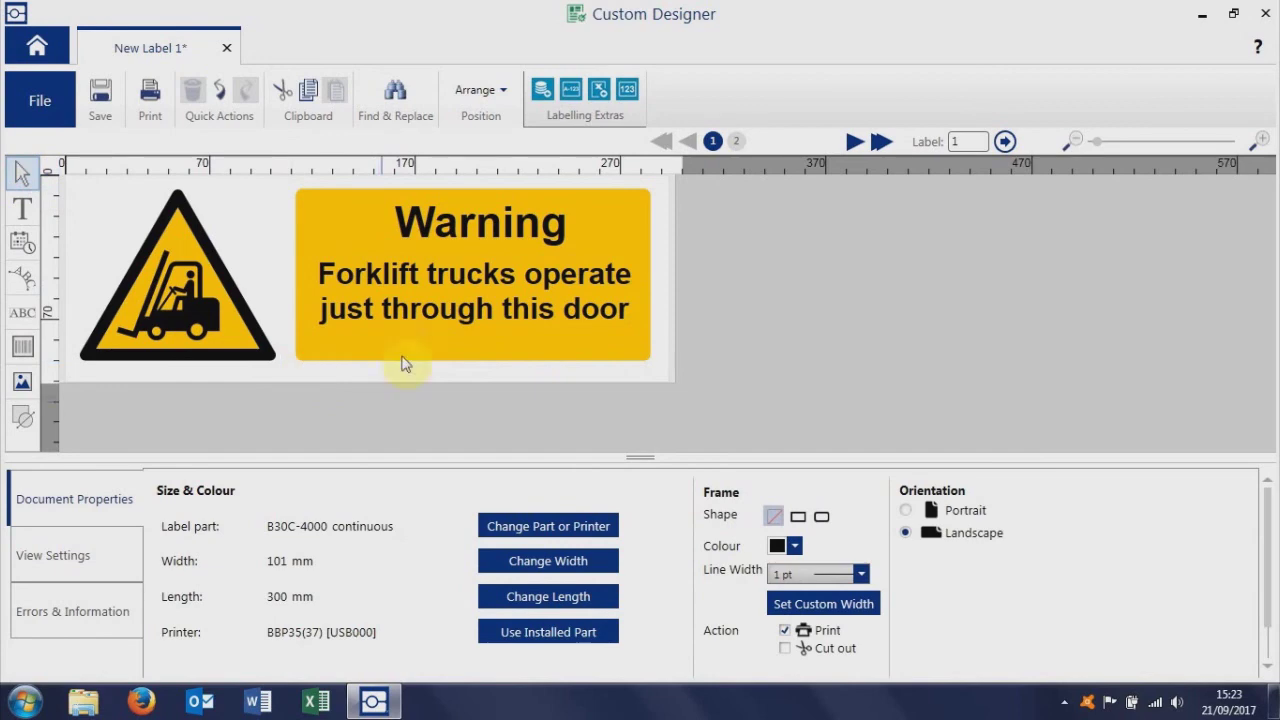
pyautogui.click(417, 309)
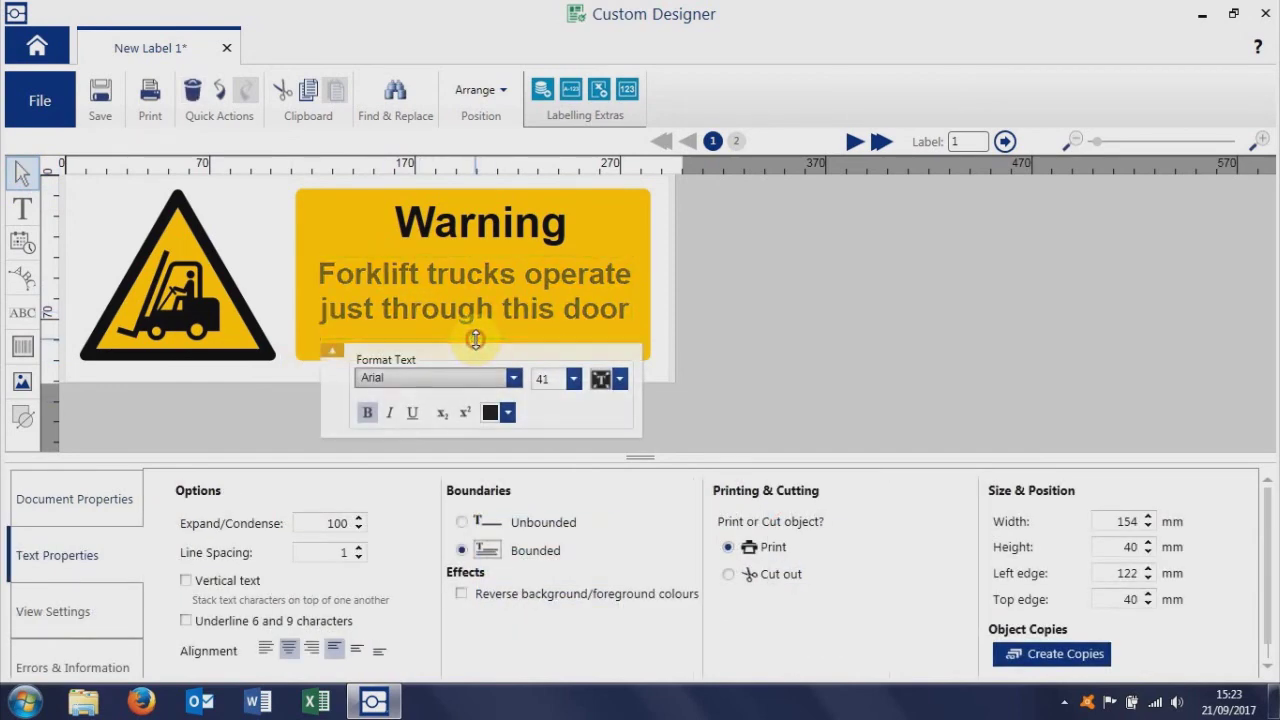
pyautogui.moveTo(474, 338)
pyautogui.mouseDown()
pyautogui.moveTo(474, 357)
pyautogui.moveTo(476, 330)
pyautogui.mouseUp()
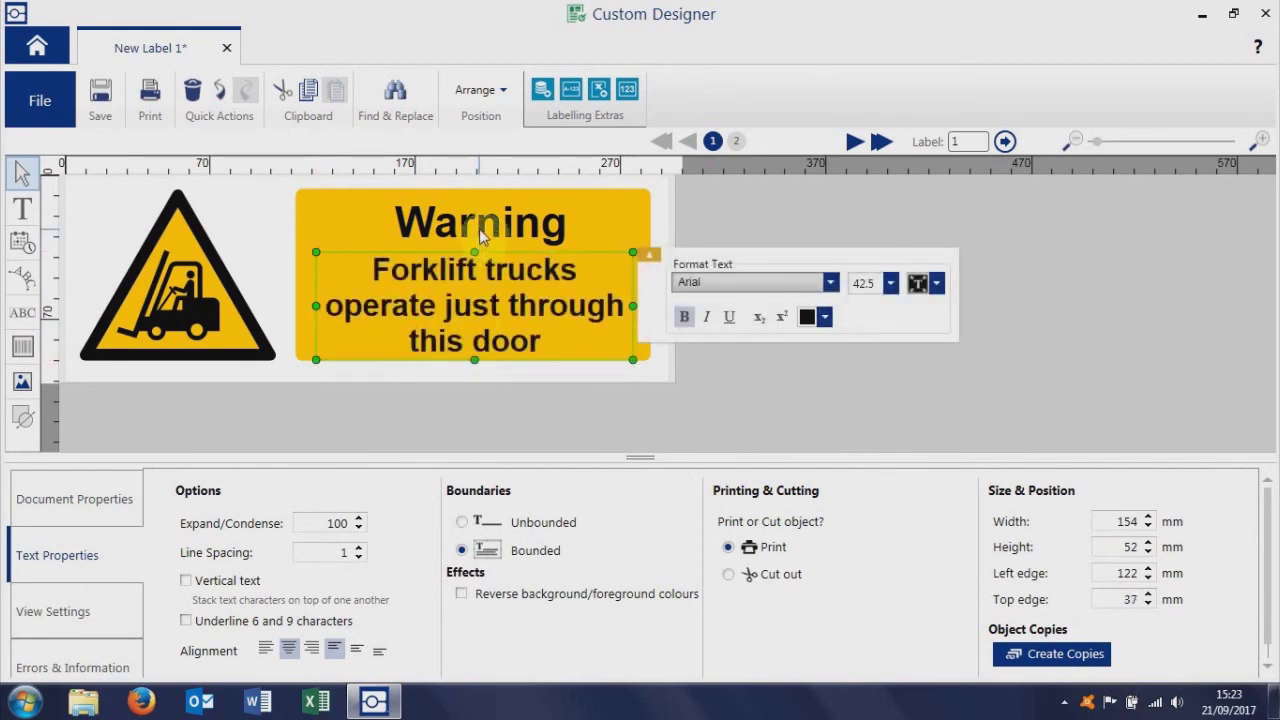
pyautogui.press('Escape')
pyautogui.moveTo(480, 224); pyautogui.dragTo(482, 216)
pyautogui.click(720, 267)
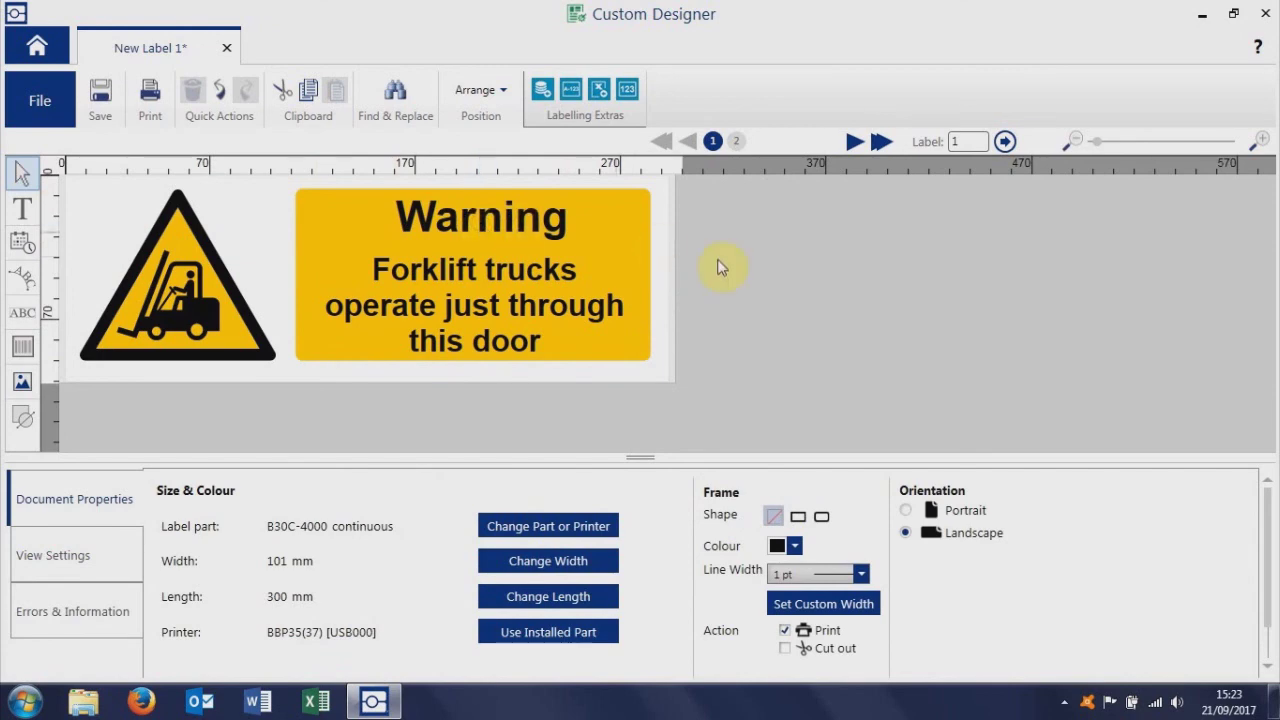